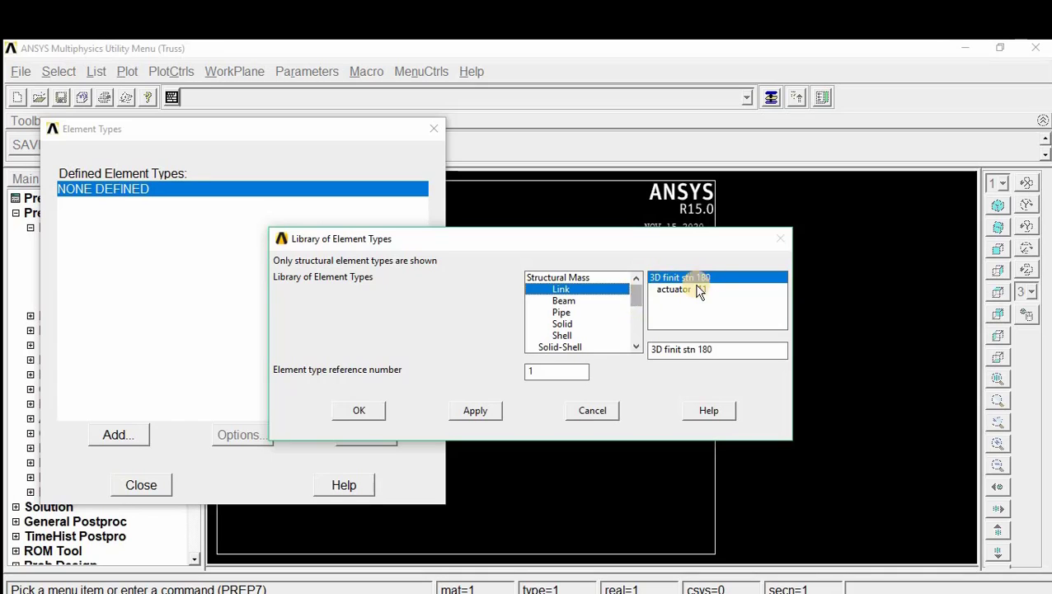
Step: Add the 3D finit stn 180 link as element type 1 and finish the element type definition
{"action": "left_click", "coordinate": [358, 412]}
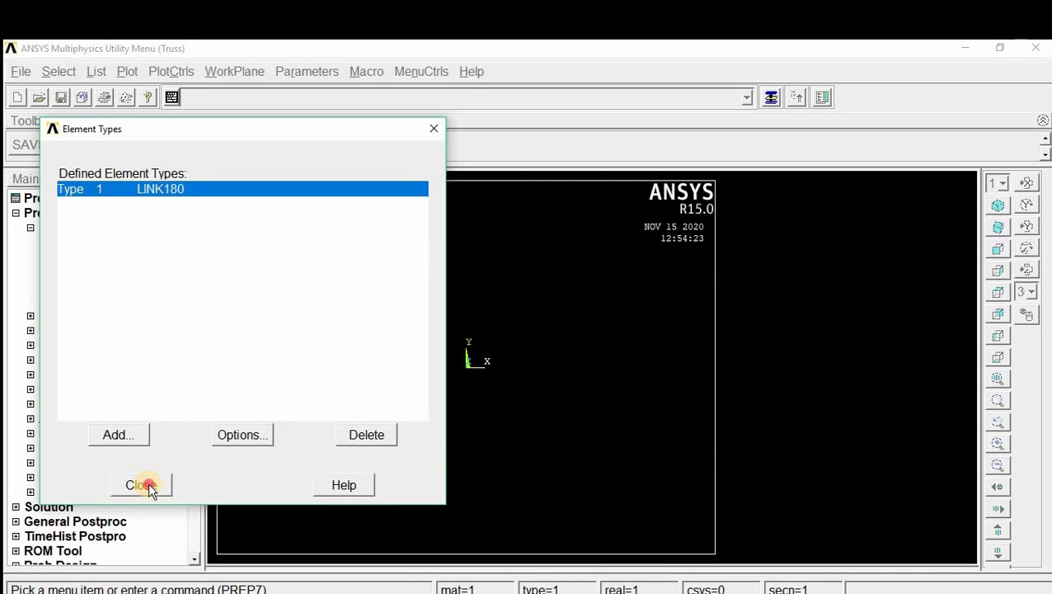
{"action": "left_click", "coordinate": [148, 485]}
Step: Define real constant set 1 for the LINK180 element with a cross-sectional area of 150
{"action": "left_click", "coordinate": [85, 315]}
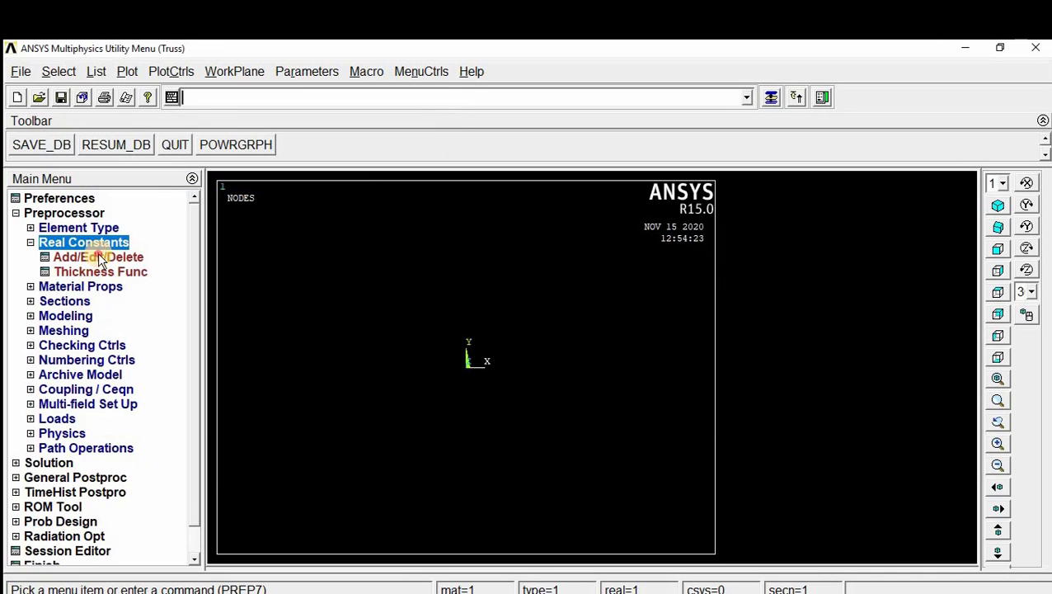
{"action": "left_click", "coordinate": [99, 260]}
{"action": "left_click", "coordinate": [107, 379]}
{"action": "left_click", "coordinate": [101, 436]}
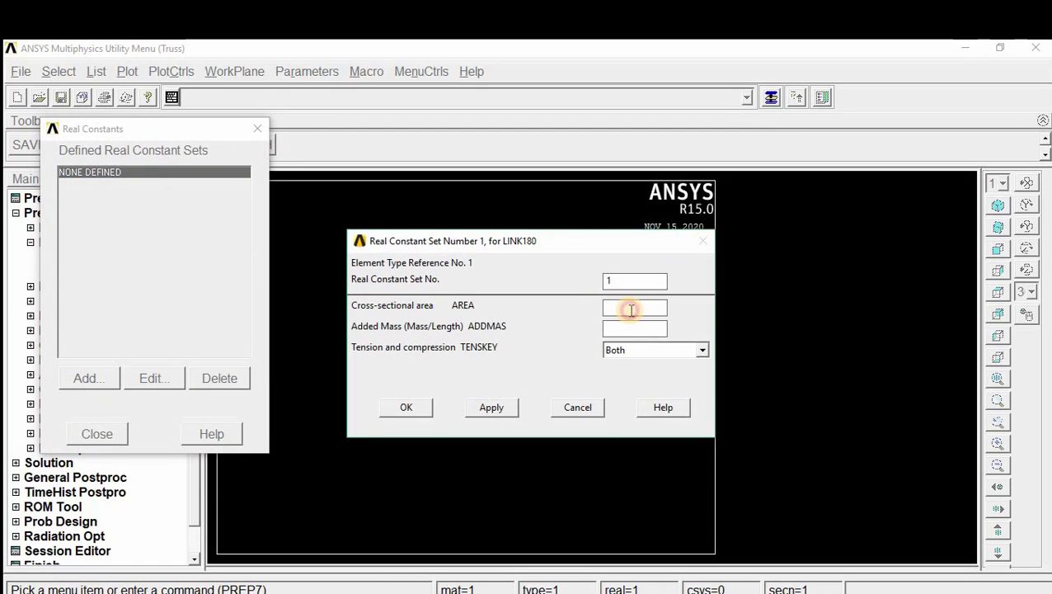
{"action": "left_click", "coordinate": [631, 310]}
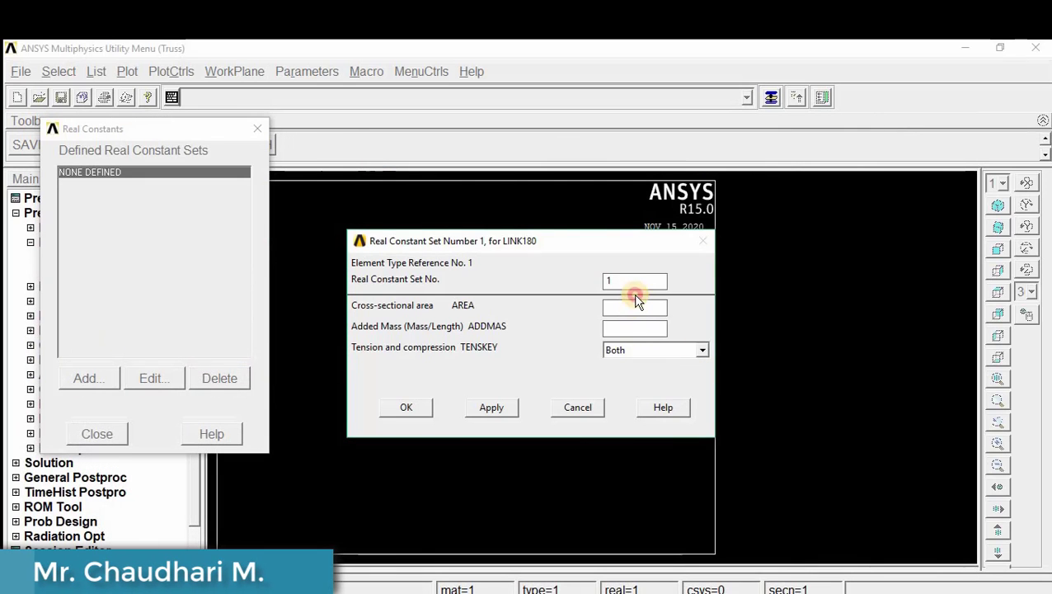
{"action": "type", "text": "1"}
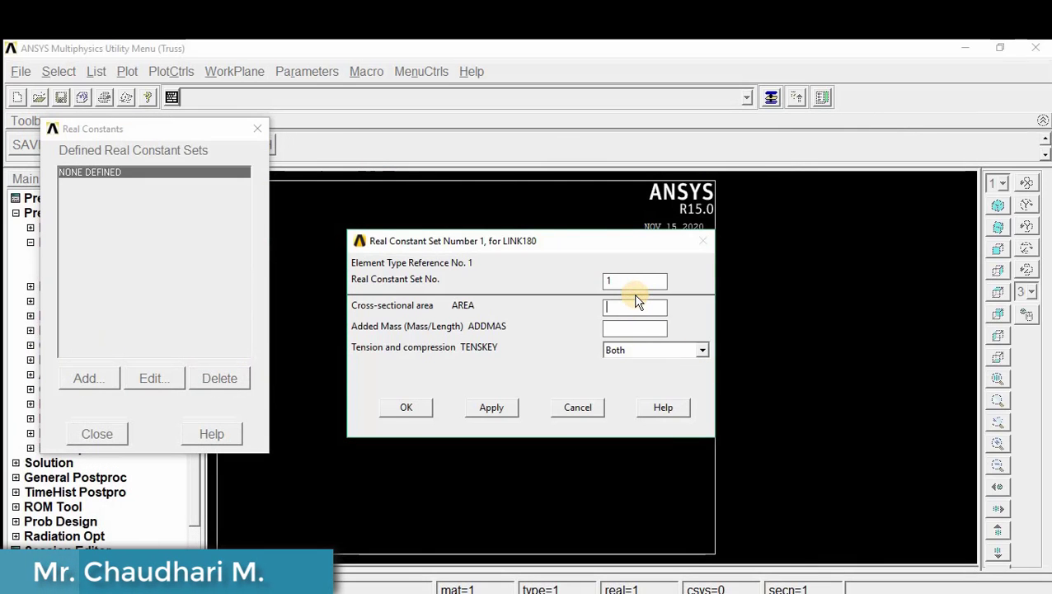
{"action": "type", "text": "50"}
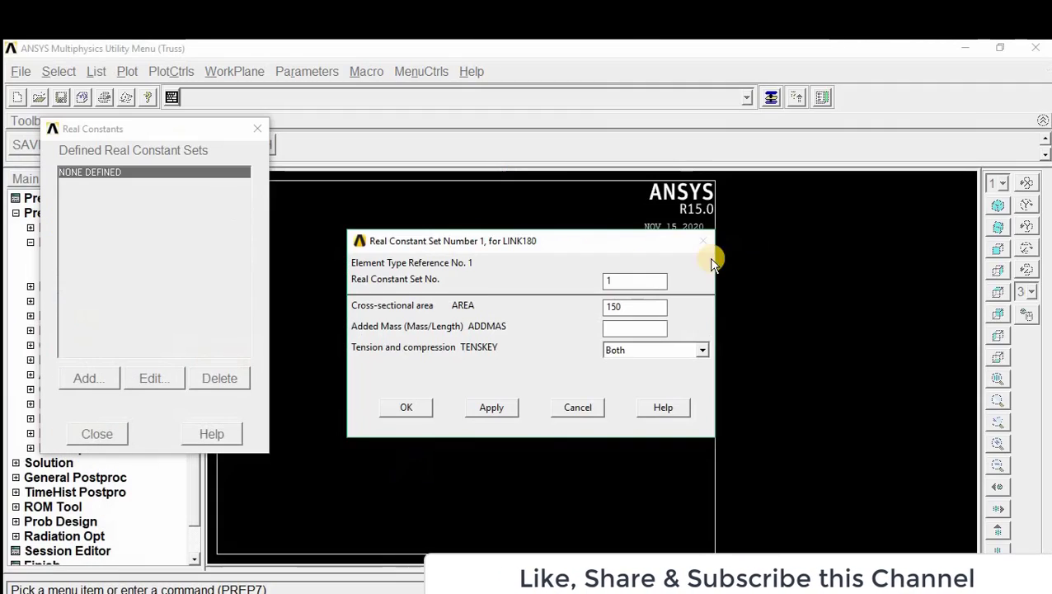
{"action": "left_click", "coordinate": [423, 408]}
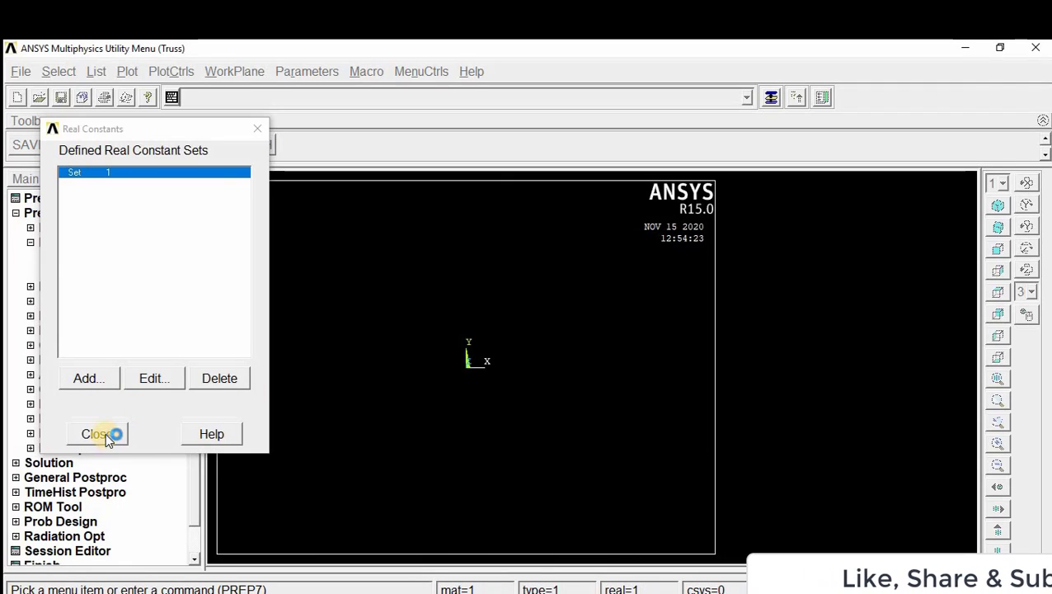
{"action": "left_click", "coordinate": [99, 435]}
Step: Define material model 1 as structural linear elastic isotropic with EX 70e3 and PRXY 0.3
{"action": "left_click", "coordinate": [83, 282]}
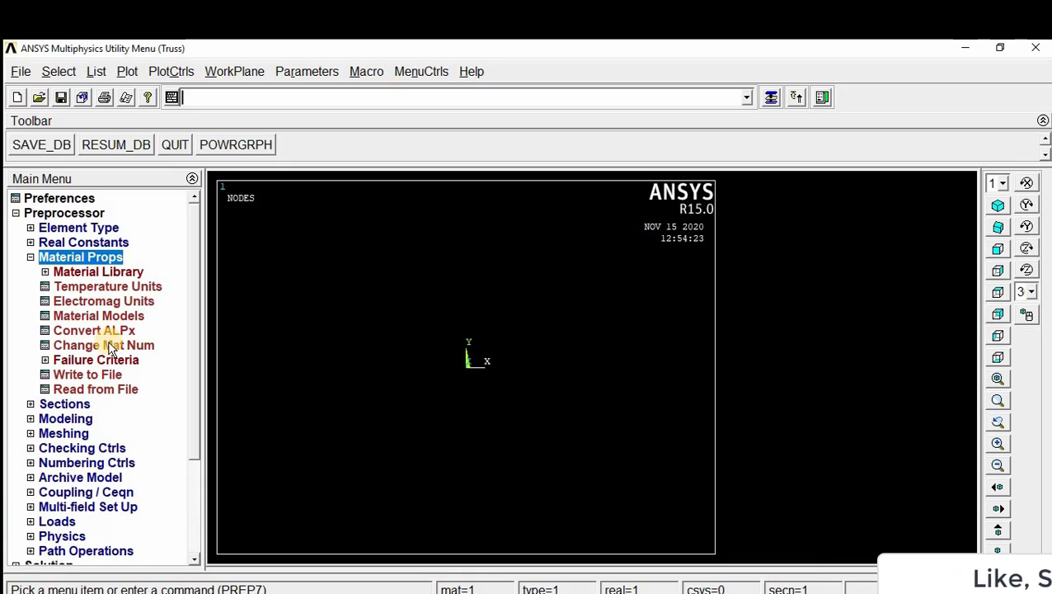
{"action": "left_click", "coordinate": [99, 316]}
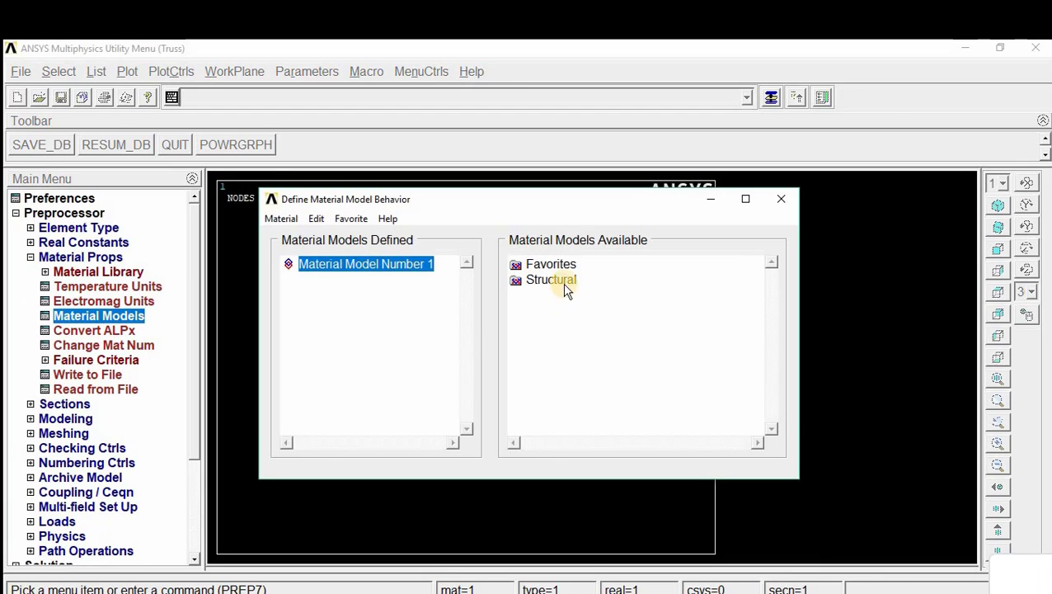
{"action": "double_click", "coordinate": [561, 282]}
{"action": "double_click", "coordinate": [566, 296]}
{"action": "double_click", "coordinate": [596, 313]}
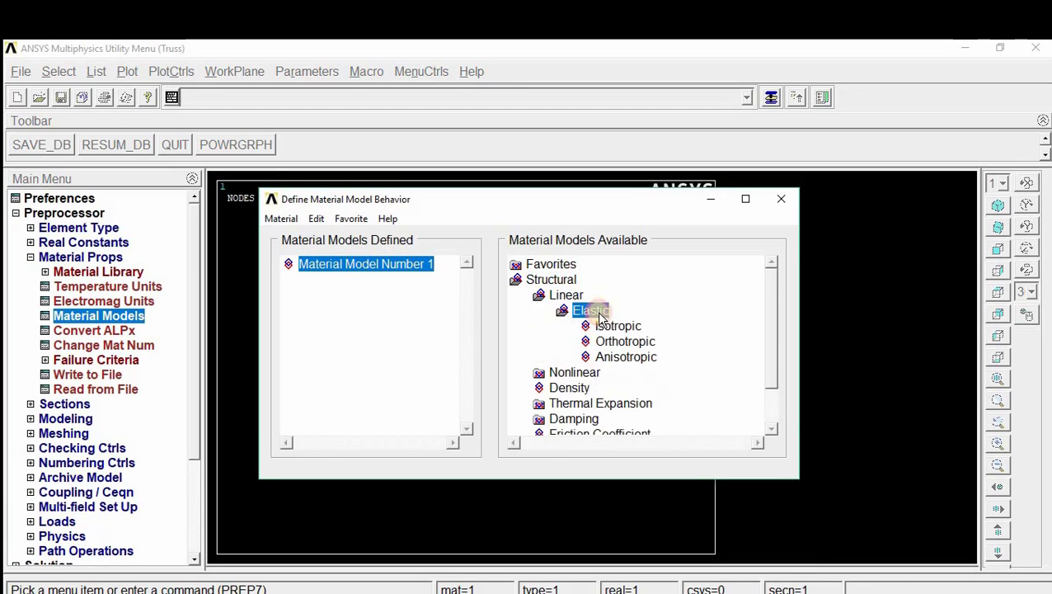
{"action": "double_click", "coordinate": [620, 327]}
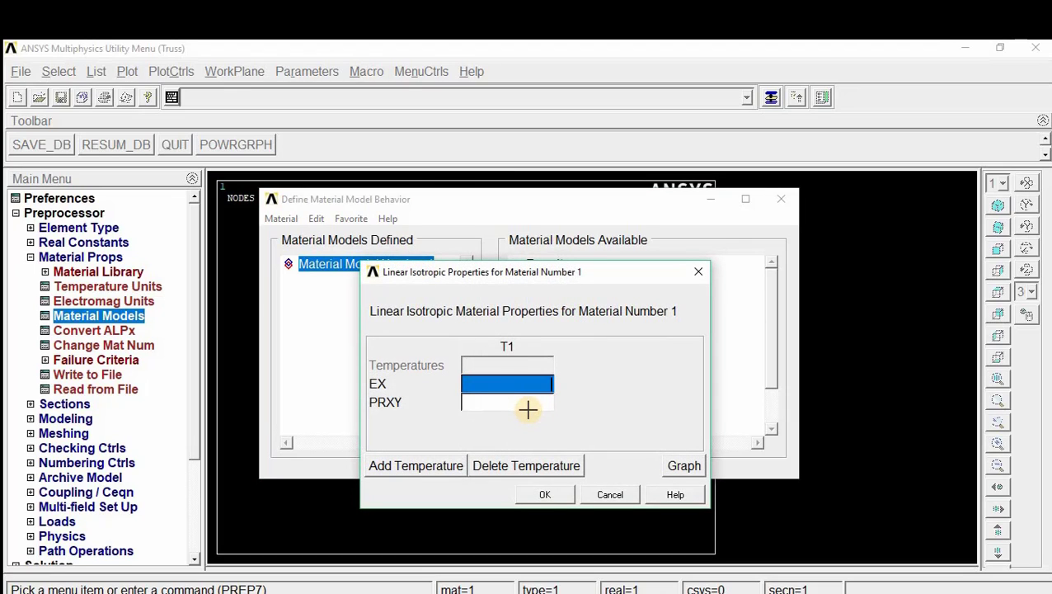
{"action": "type", "text": "70e3"}
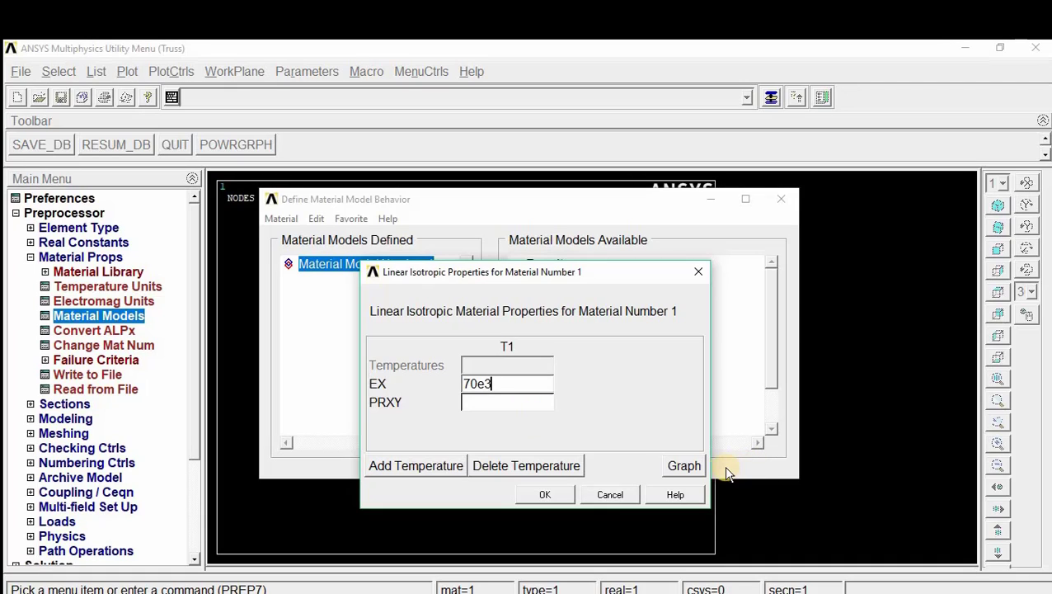
{"action": "left_click", "coordinate": [496, 400]}
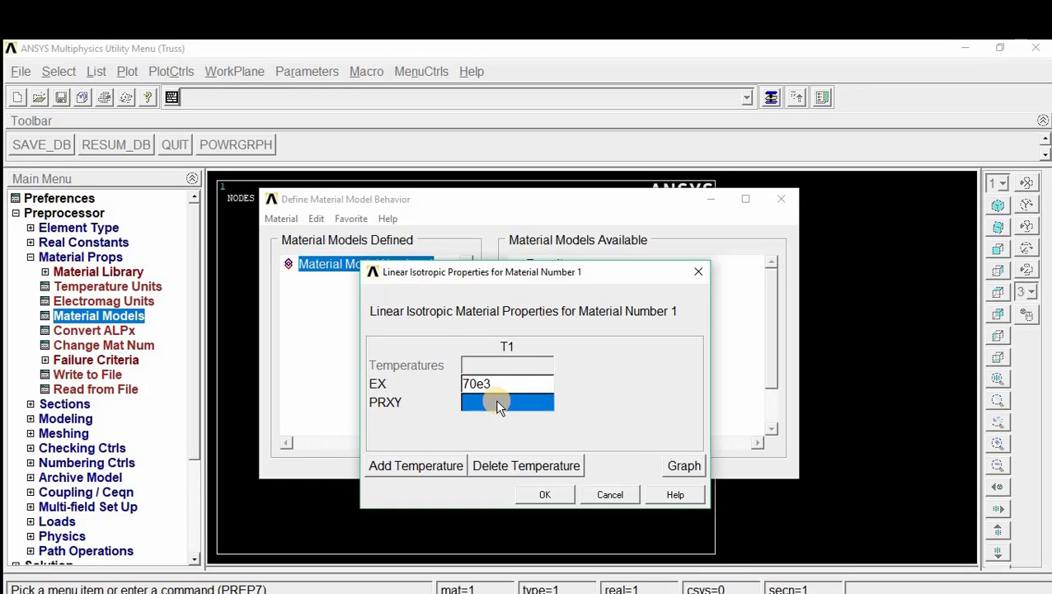
{"action": "type", "text": "0.3"}
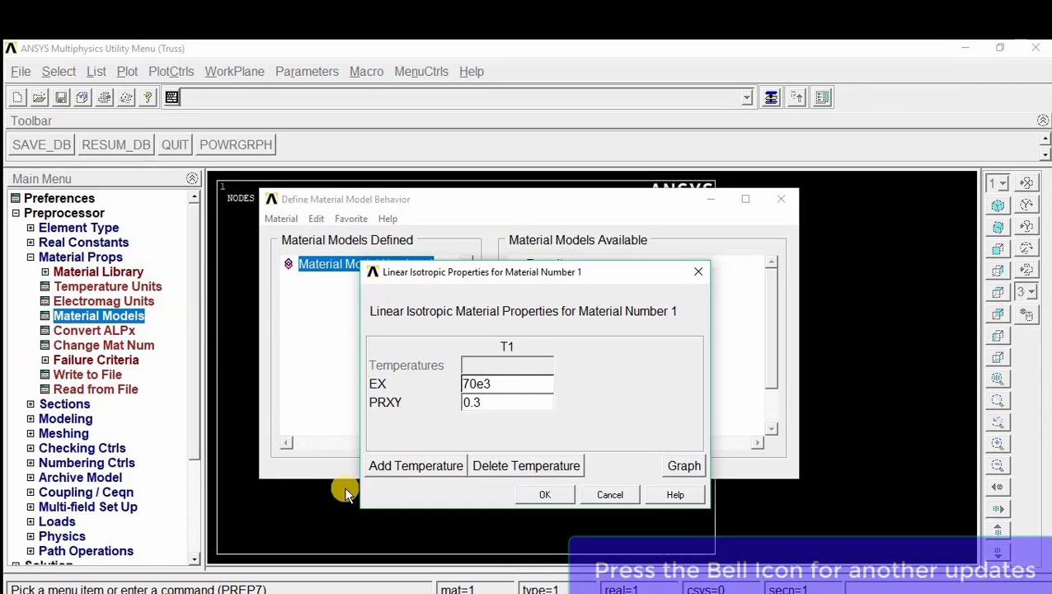
{"action": "left_click", "coordinate": [545, 495]}
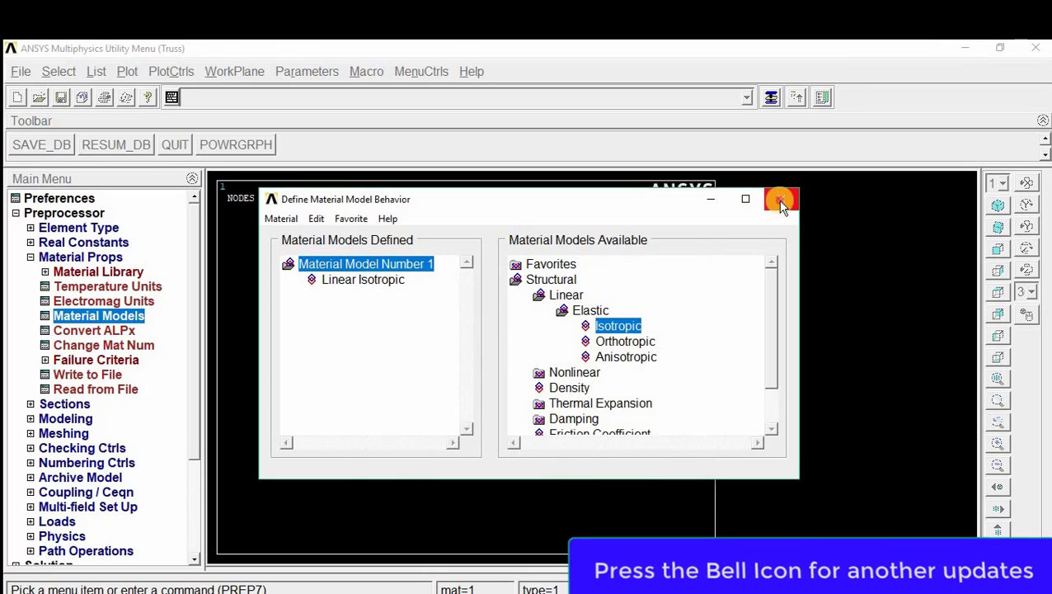
{"action": "left_click", "coordinate": [781, 198]}
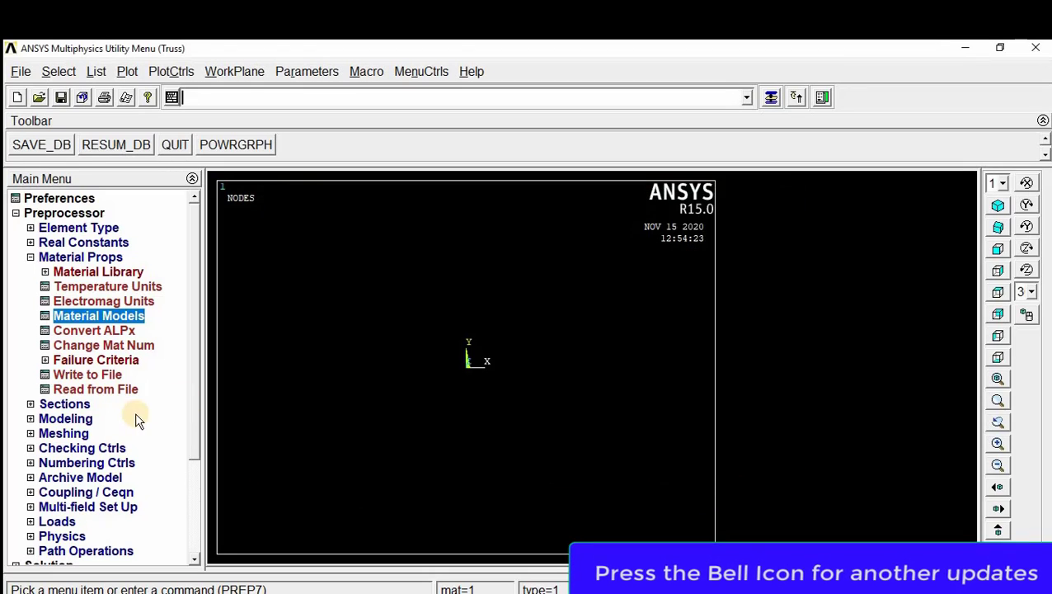
Step: Create the first keypoint at the origin of the active coordinate system
{"action": "left_click", "coordinate": [76, 419]}
{"action": "left_click", "coordinate": [73, 300]}
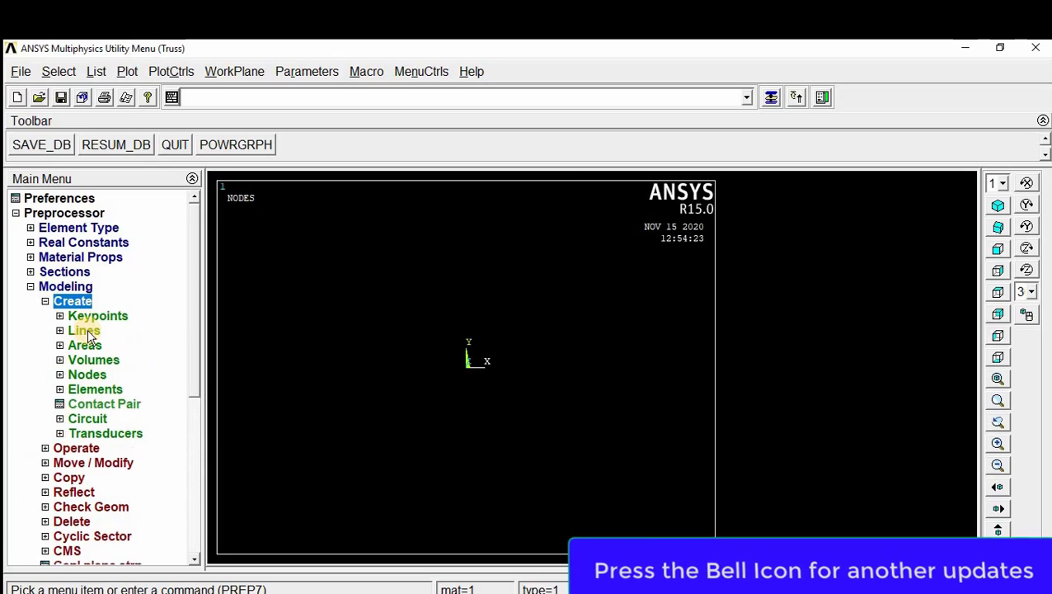
{"action": "left_click", "coordinate": [102, 316]}
{"action": "left_click", "coordinate": [124, 347]}
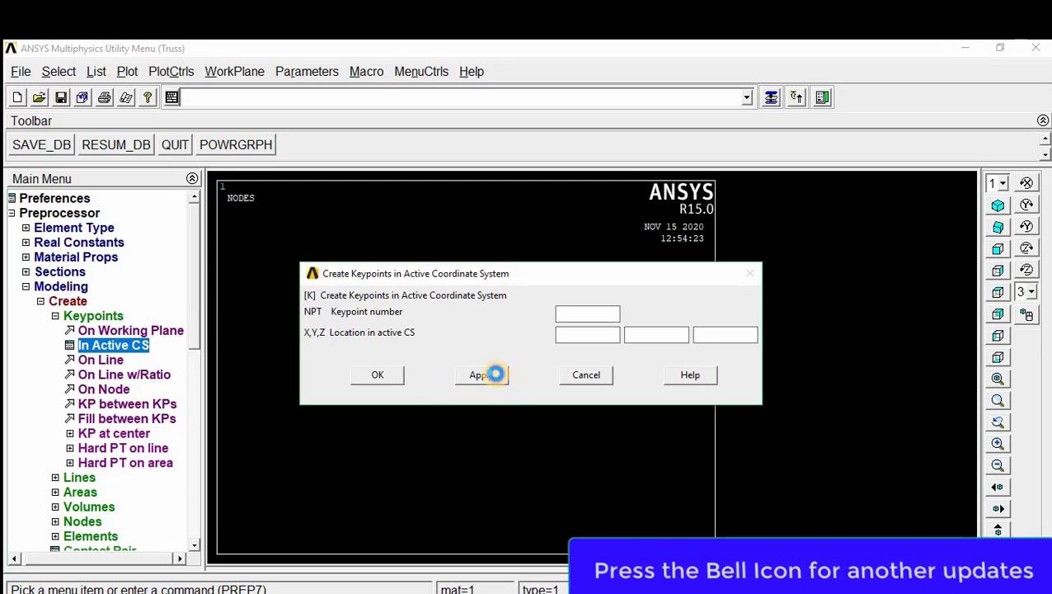
{"action": "left_click", "coordinate": [494, 374]}
Step: Create the remaining lower-chord keypoints along the X axis at X 2000, 4000 and 6000
{"action": "left_click", "coordinate": [580, 332]}
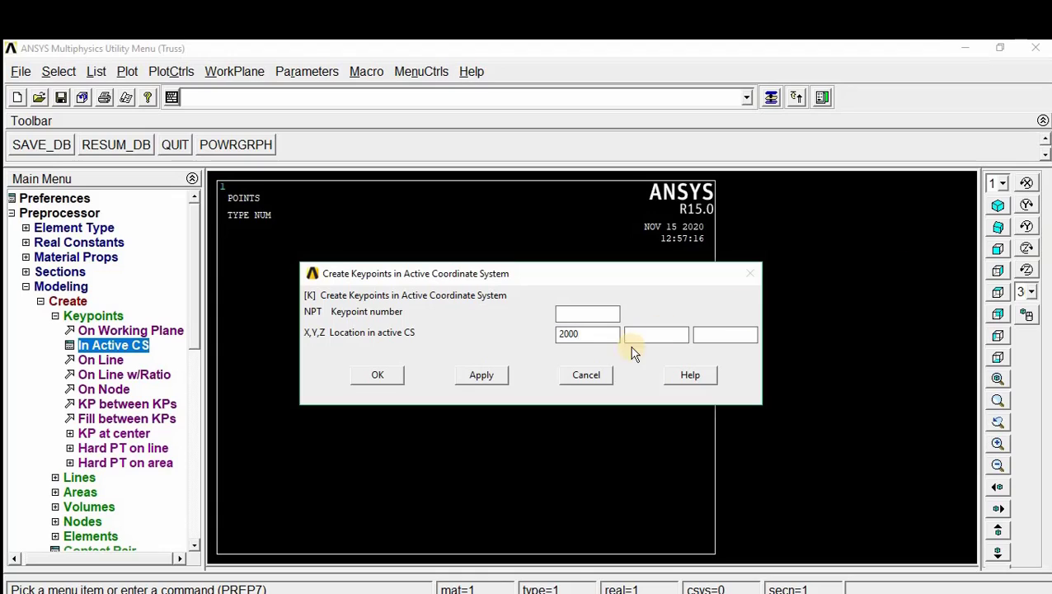
{"action": "left_click", "coordinate": [482, 375]}
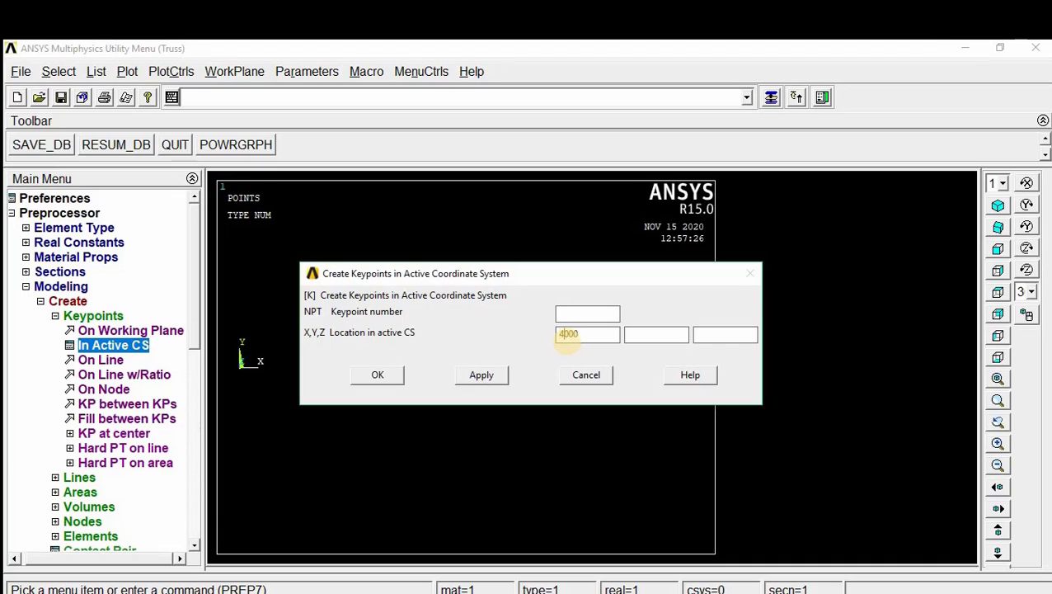
{"action": "left_click", "coordinate": [482, 374]}
{"action": "left_click", "coordinate": [566, 333]}
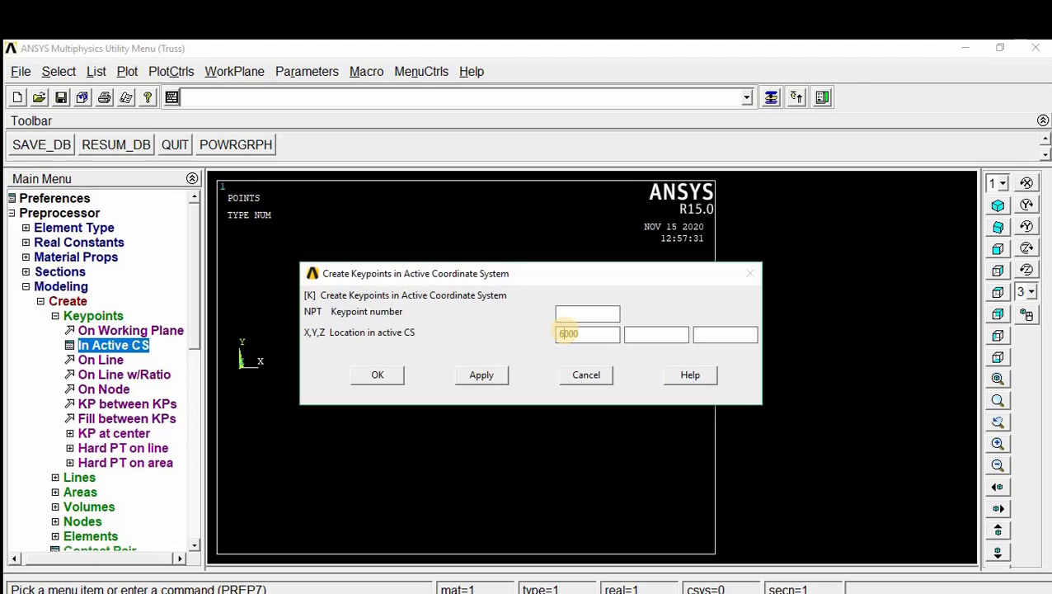
{"action": "left_click", "coordinate": [474, 374]}
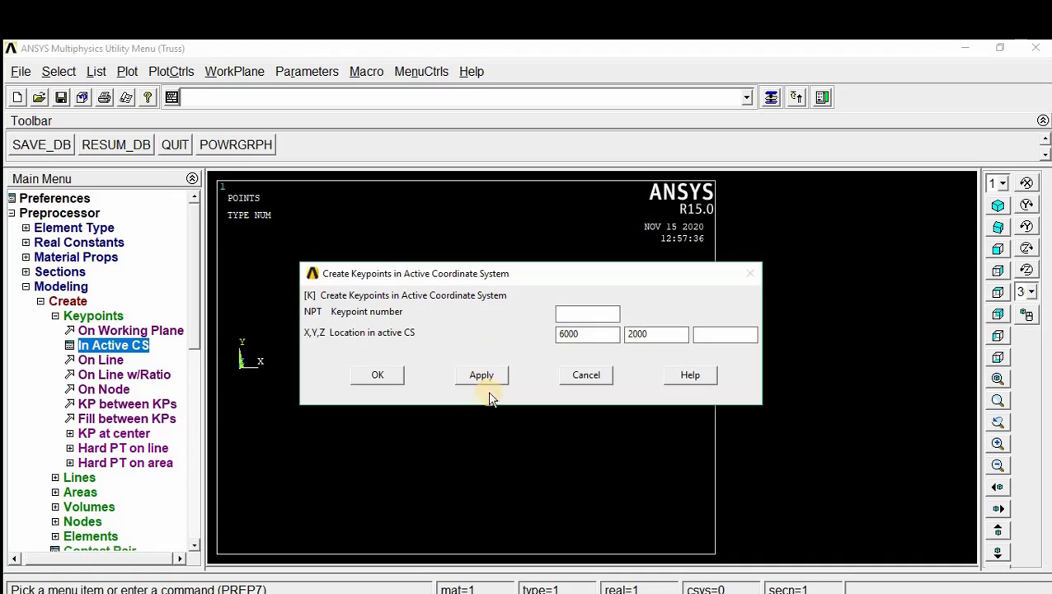
Step: Create the four upper-chord keypoints at Y 2000 with X 6000, 4000, 2000 and 0
{"action": "left_click", "coordinate": [498, 373]}
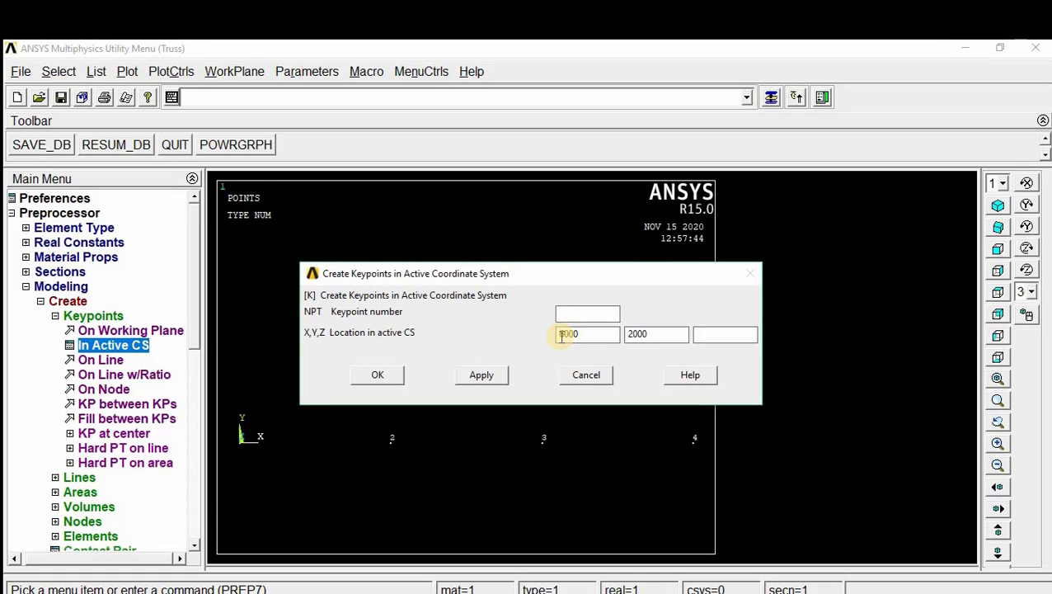
{"action": "type", "text": "4"}
{"action": "left_click", "coordinate": [477, 376]}
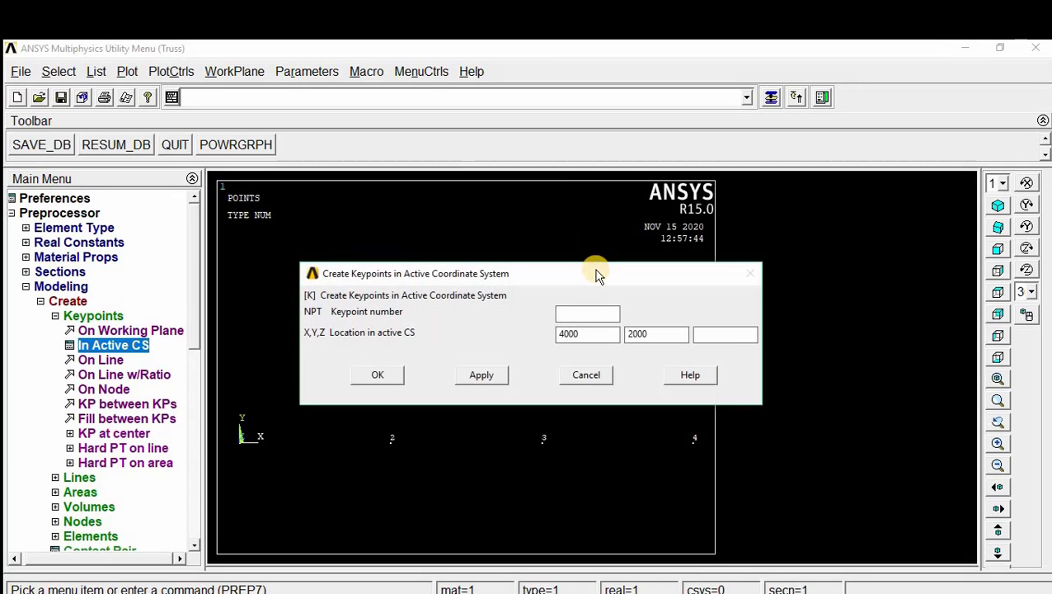
{"action": "left_click_drag", "start_coordinate": [593, 277], "coordinate": [599, 117]}
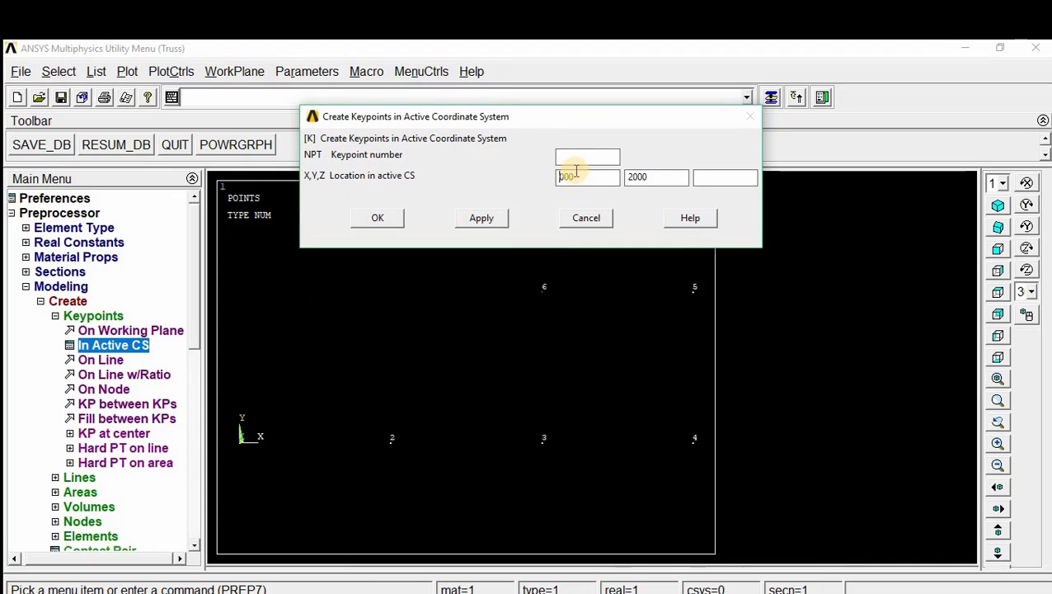
{"action": "left_click", "coordinate": [478, 221]}
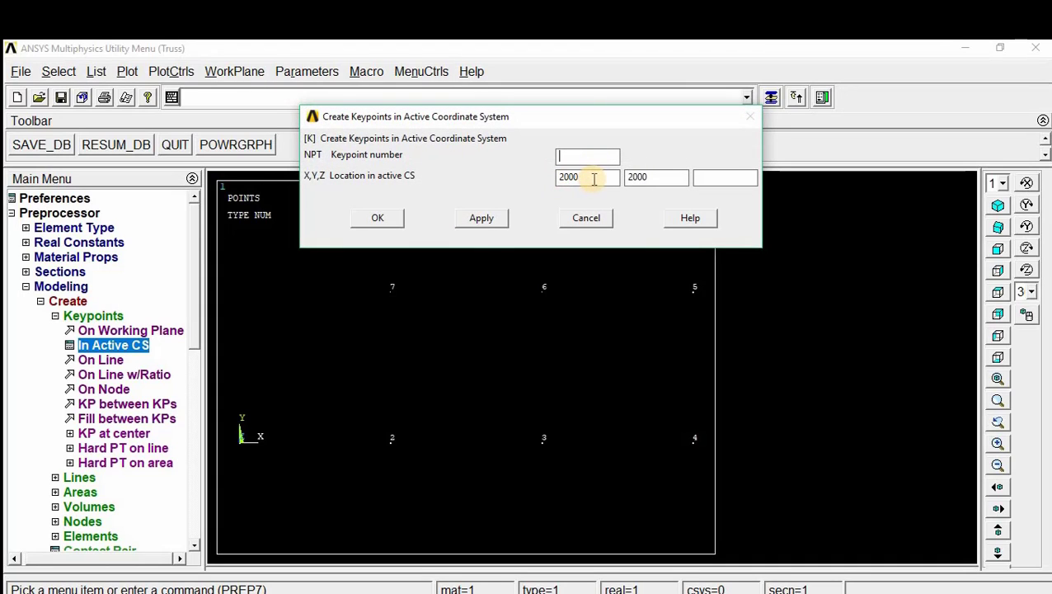
{"action": "left_click_drag", "start_coordinate": [594, 179], "coordinate": [523, 182]}
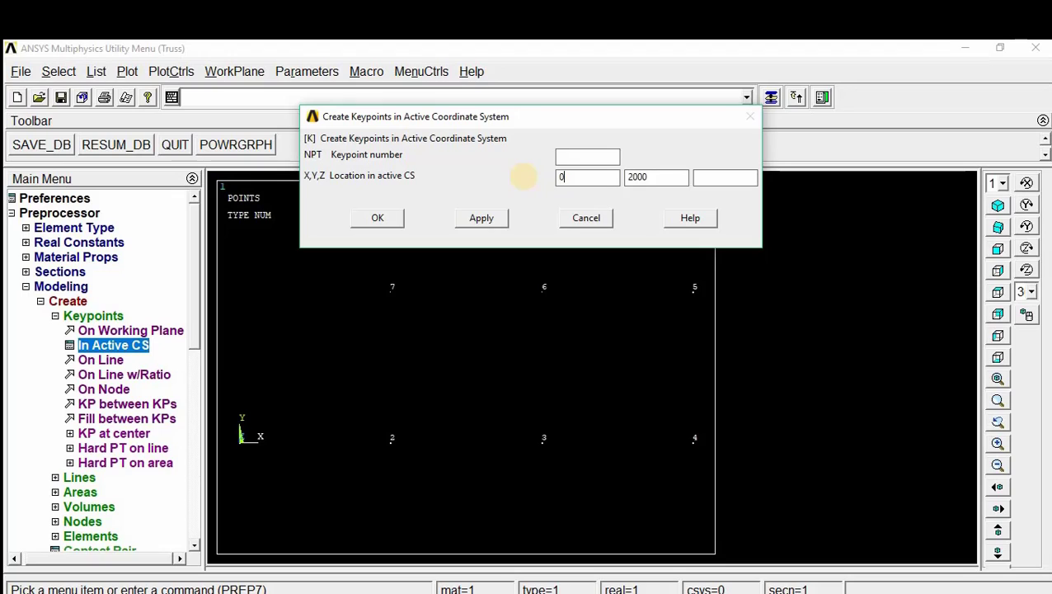
{"action": "left_click", "coordinate": [378, 219]}
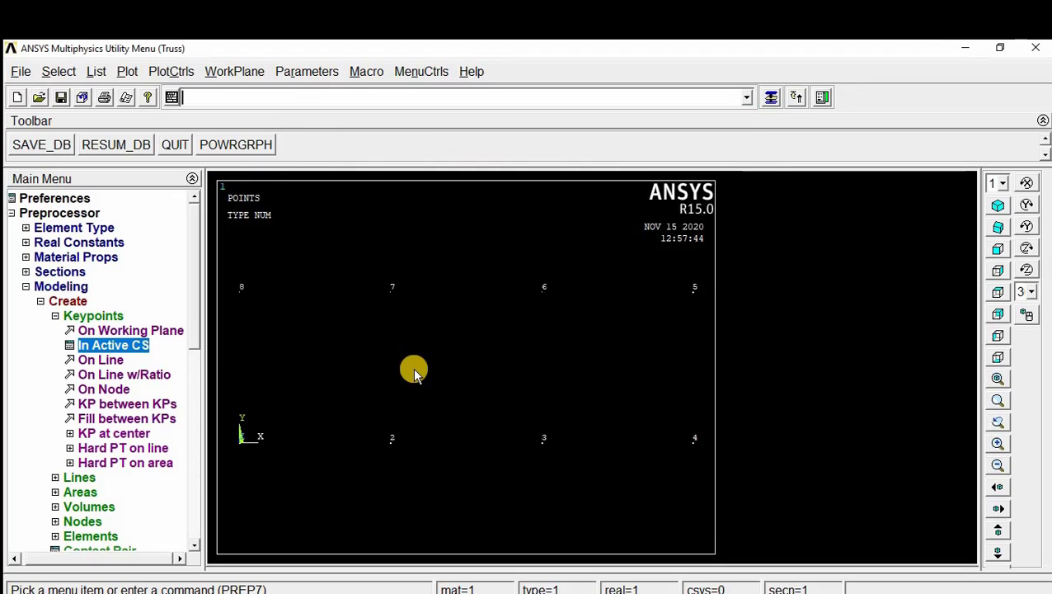
Step: Create the lower-chord lines in the active coordinate system, joining keypoints 1-2, 2-3 and 3-4
{"action": "left_click", "coordinate": [41, 302]}
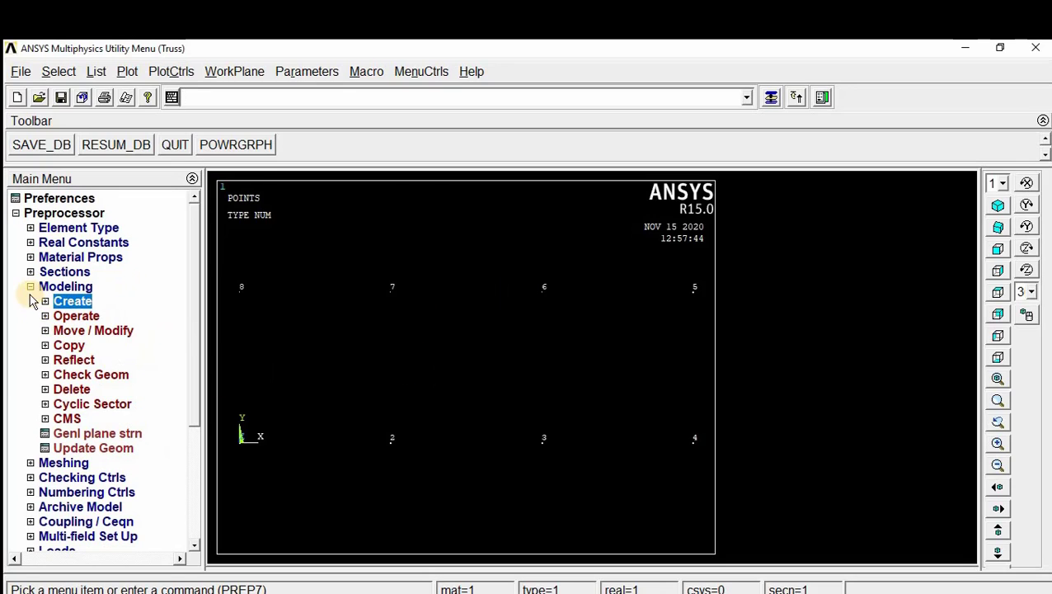
{"action": "left_click", "coordinate": [45, 301]}
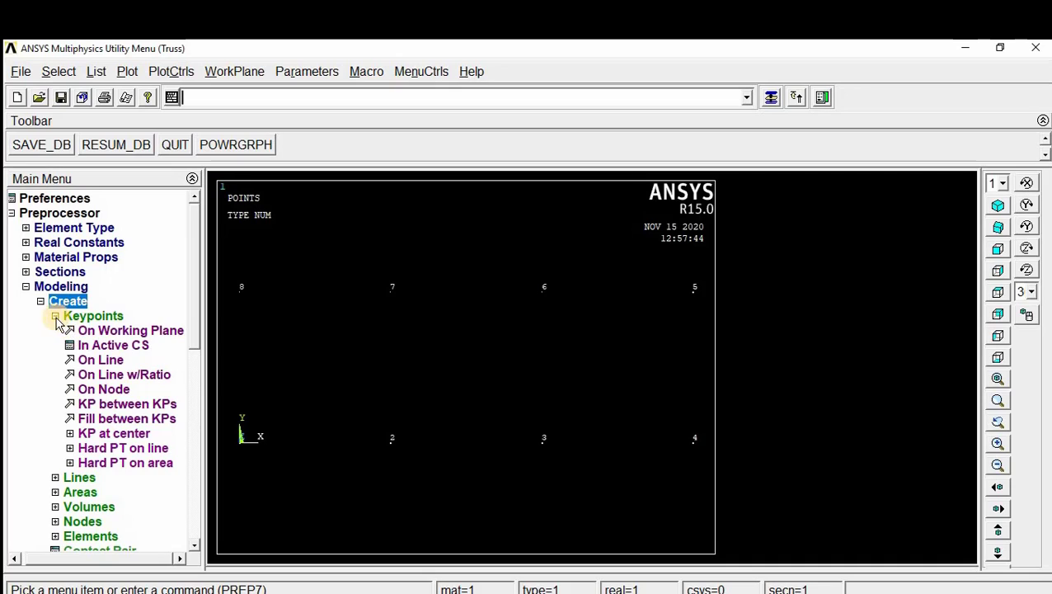
{"action": "left_click", "coordinate": [60, 316]}
{"action": "left_click", "coordinate": [82, 331]}
{"action": "left_click", "coordinate": [95, 345]}
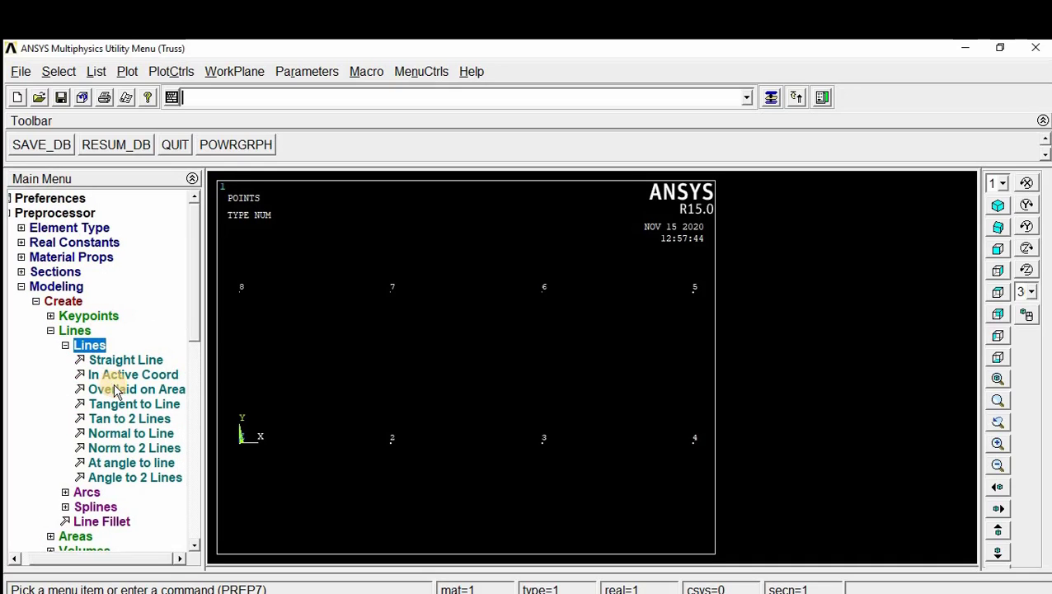
{"action": "left_click", "coordinate": [122, 375]}
{"action": "left_click", "coordinate": [240, 437]}
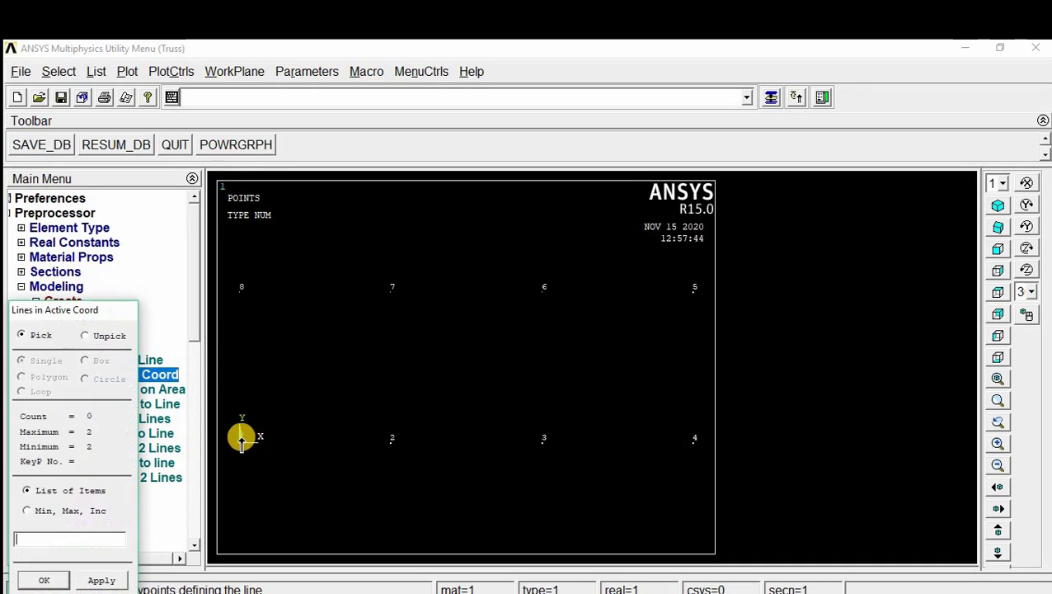
{"action": "left_click", "coordinate": [398, 442]}
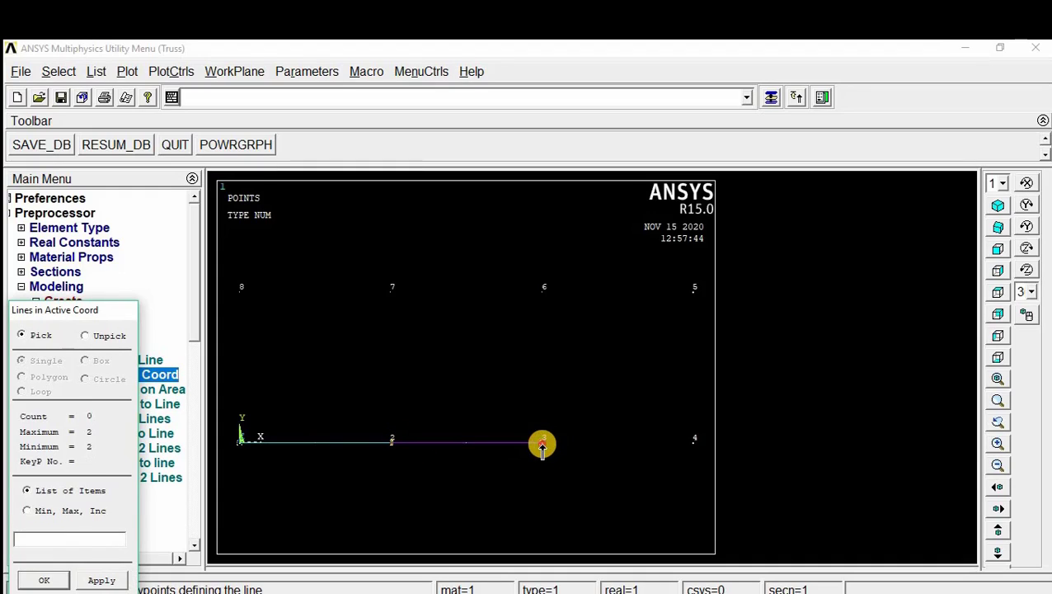
{"action": "left_click", "coordinate": [694, 441]}
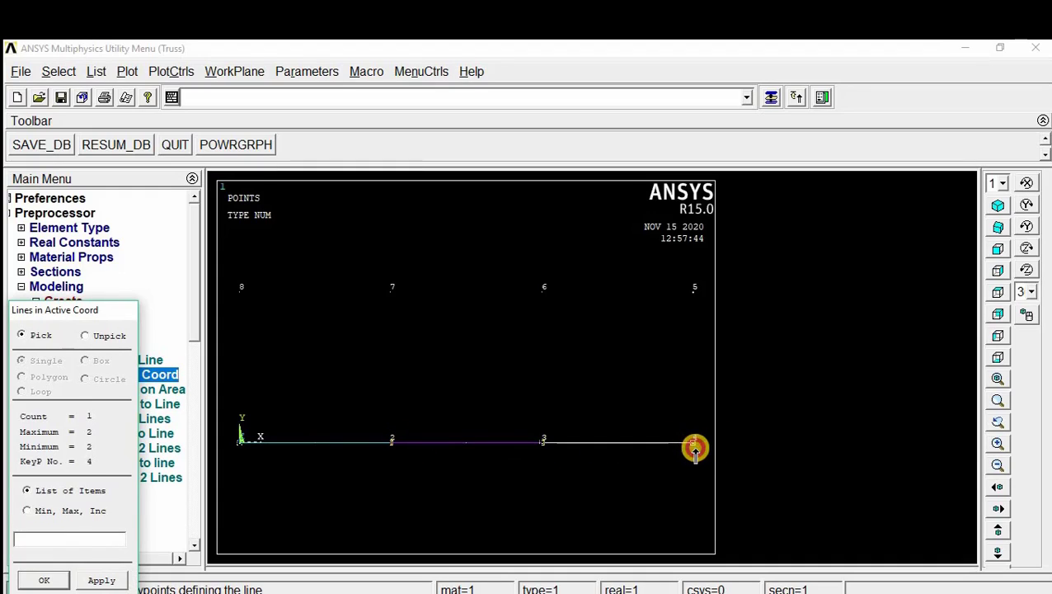
Step: Create the vertical line between keypoints 4 and 5 and the upper-chord lines 5-6, 6-7 and 7-8
{"action": "left_click", "coordinate": [695, 289]}
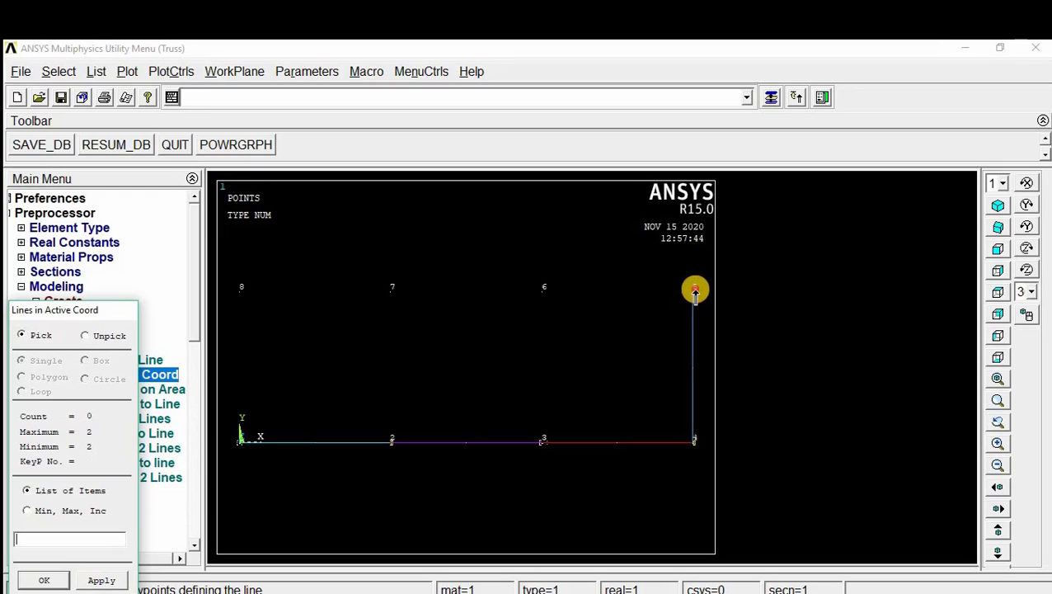
{"action": "left_click", "coordinate": [553, 294]}
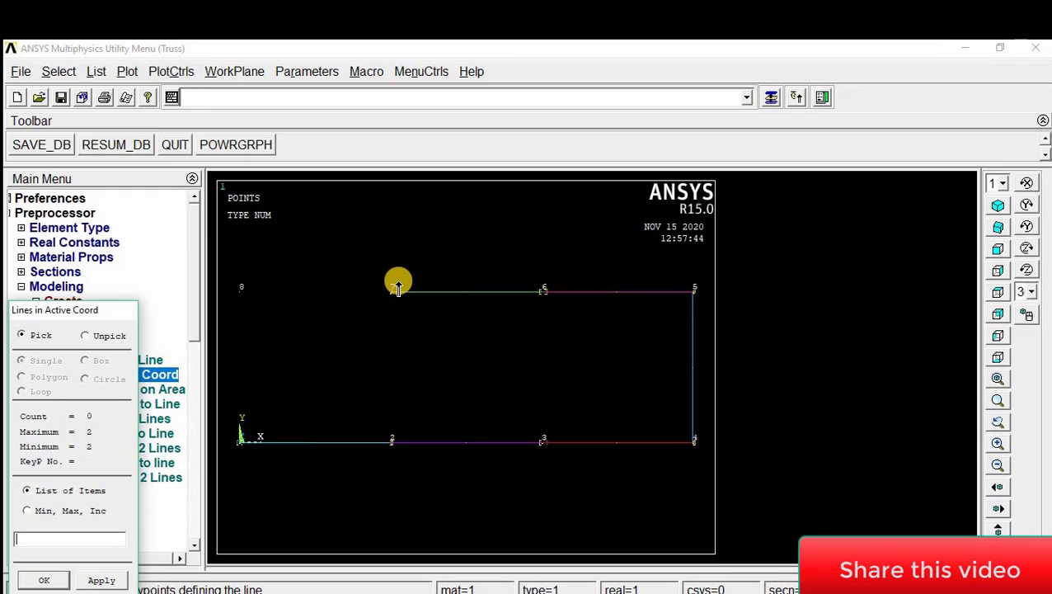
{"action": "left_click", "coordinate": [393, 288]}
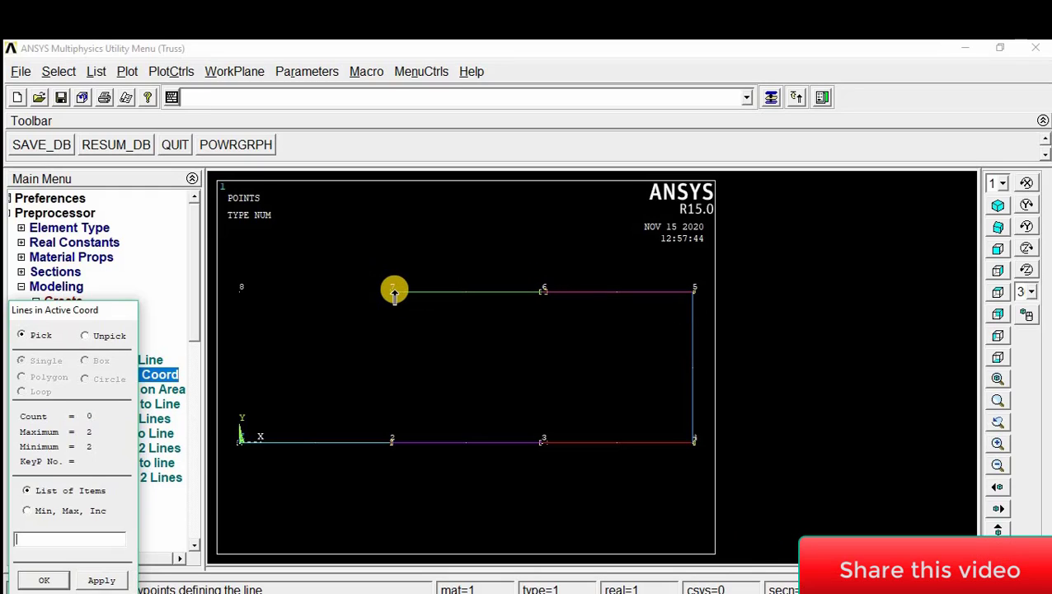
Step: Create the vertical line between keypoints 8 and 1 and the diagonal lines 1-7, 7-3 and 3-5, following the truss drawing
{"action": "left_click", "coordinate": [242, 293]}
{"action": "left_click", "coordinate": [244, 440]}
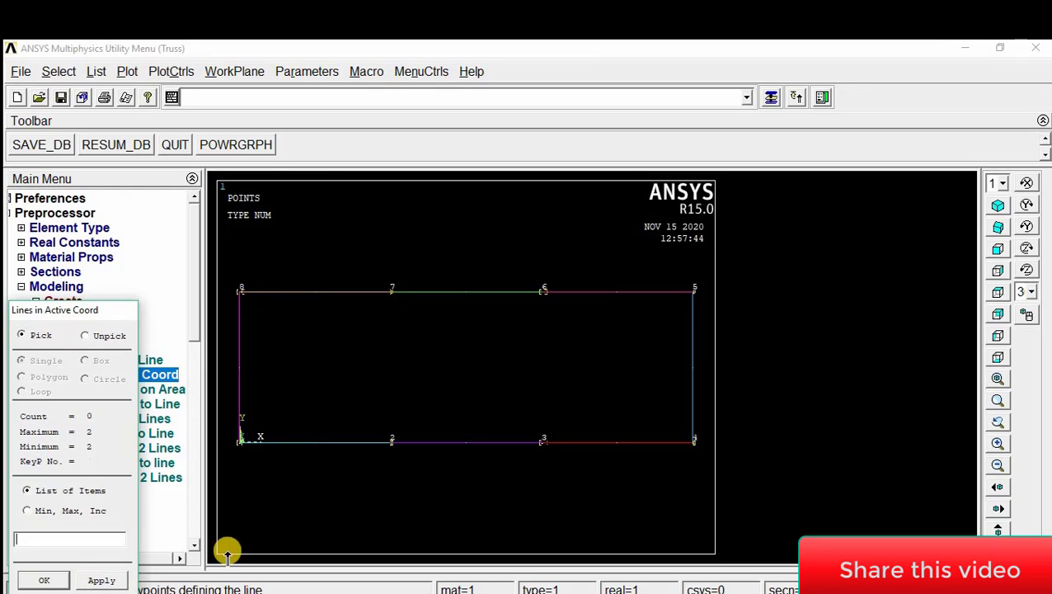
{"action": "key", "text": "alt+Tab"}
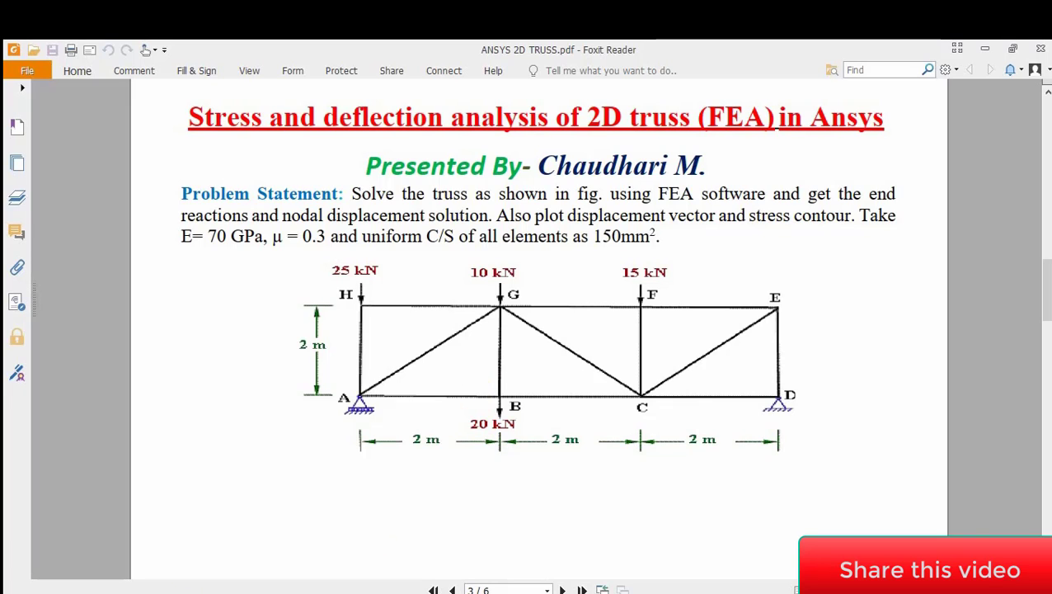
{"action": "key", "text": "alt+Tab"}
{"action": "left_click", "coordinate": [239, 437]}
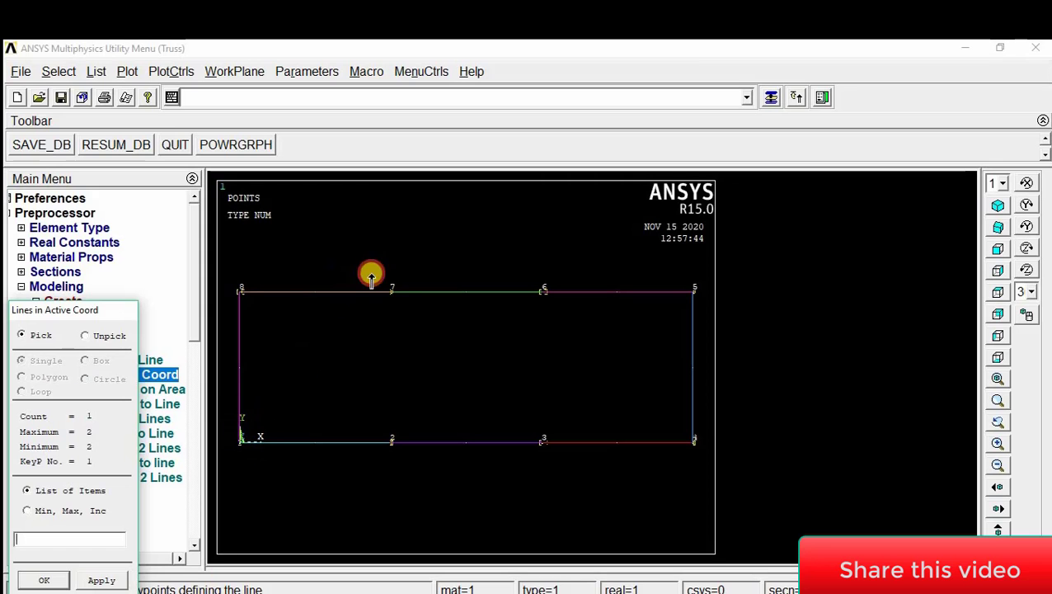
{"action": "left_click", "coordinate": [394, 290]}
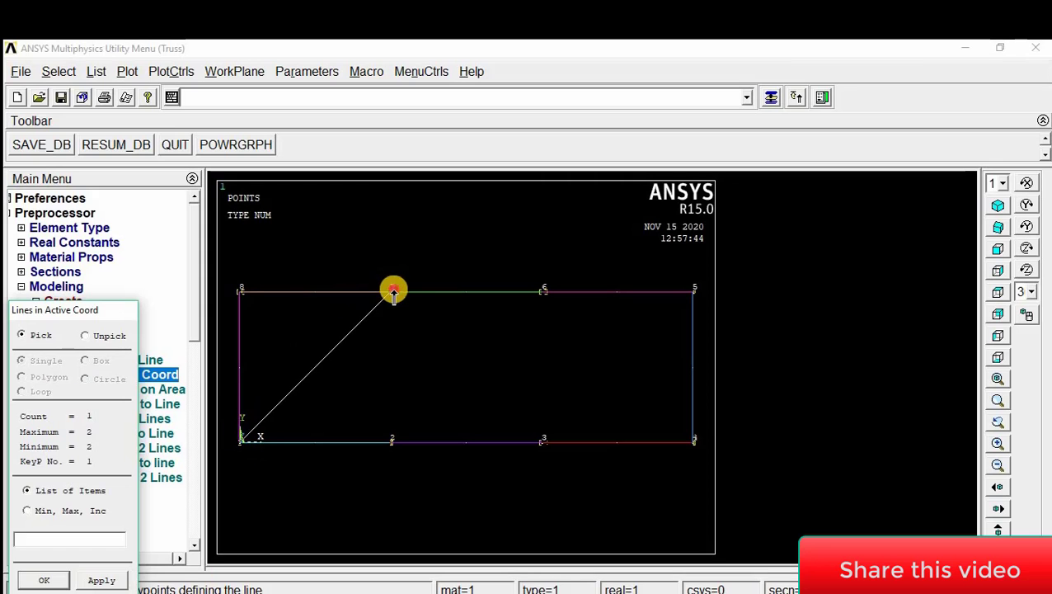
{"action": "left_click", "coordinate": [545, 442]}
{"action": "left_click", "coordinate": [544, 442]}
{"action": "left_click", "coordinate": [691, 291]}
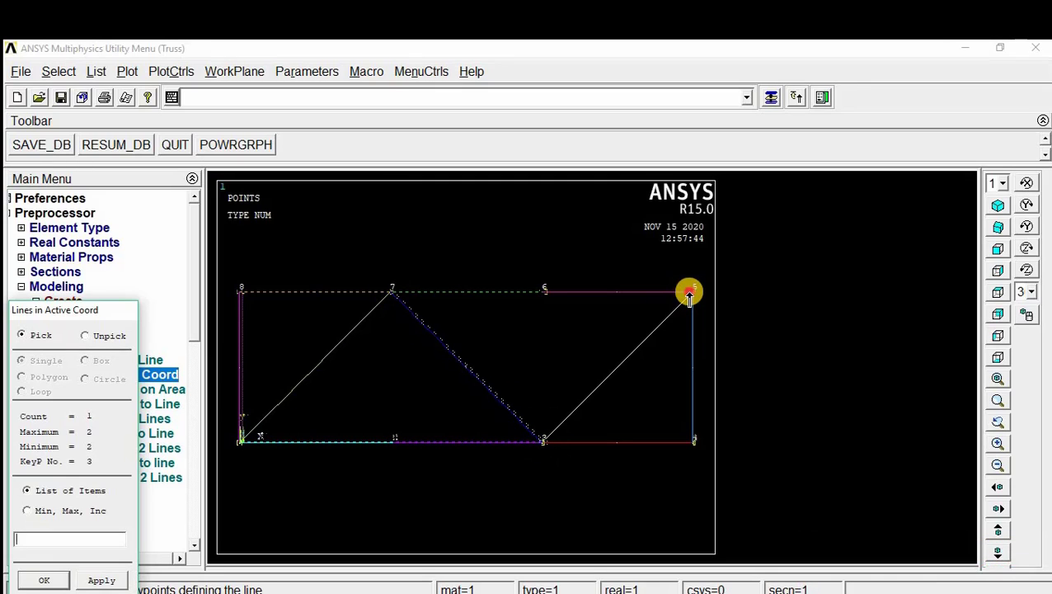
Step: Create the inner vertical lines joining keypoints 7-2 and 6-3, then finish line creation
{"action": "left_click", "coordinate": [392, 290]}
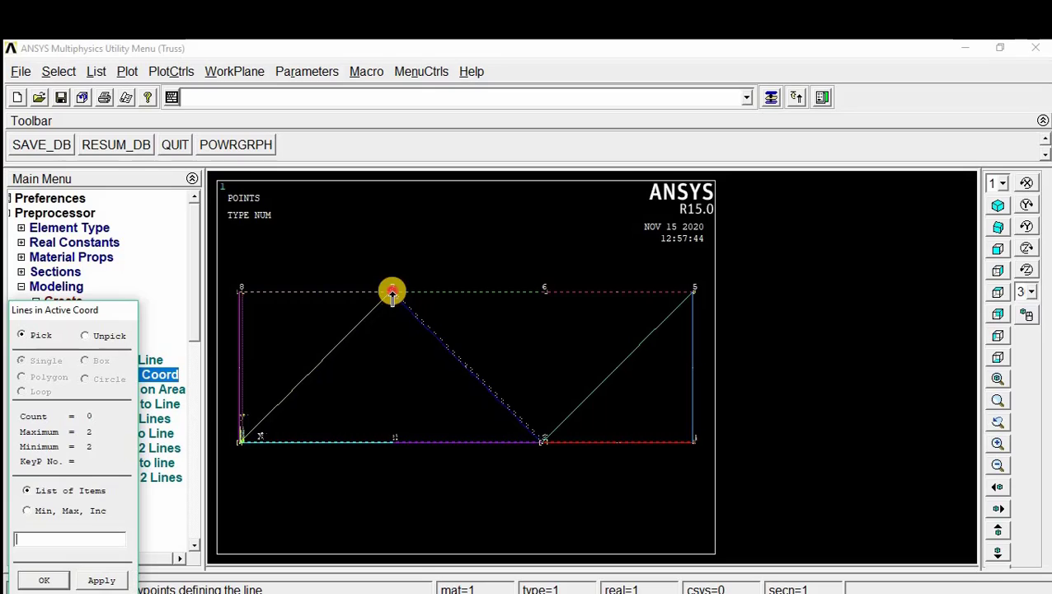
{"action": "left_click", "coordinate": [393, 442]}
{"action": "left_click", "coordinate": [544, 290]}
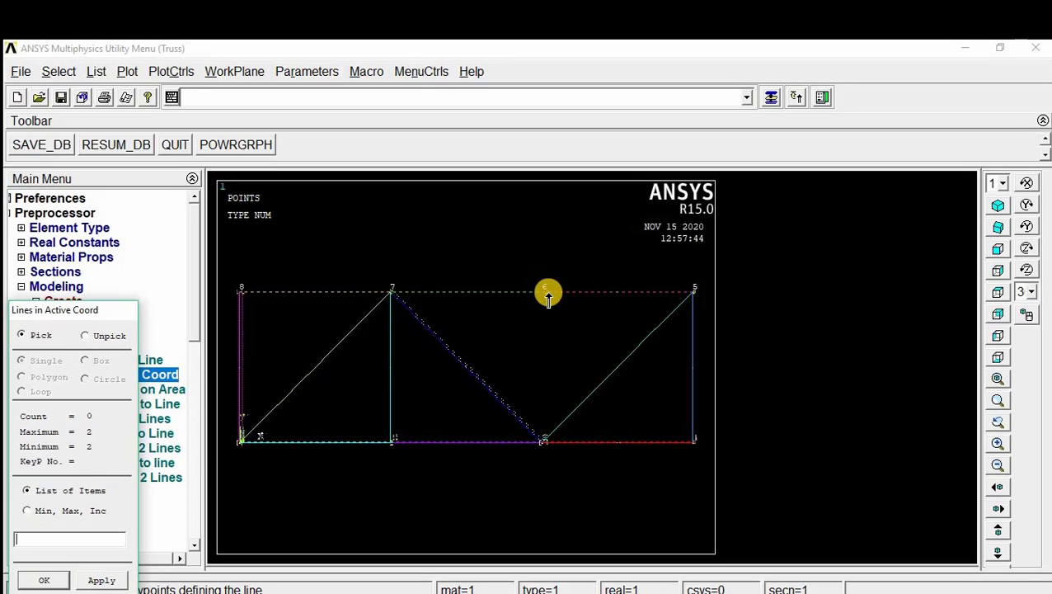
{"action": "left_click", "coordinate": [544, 442]}
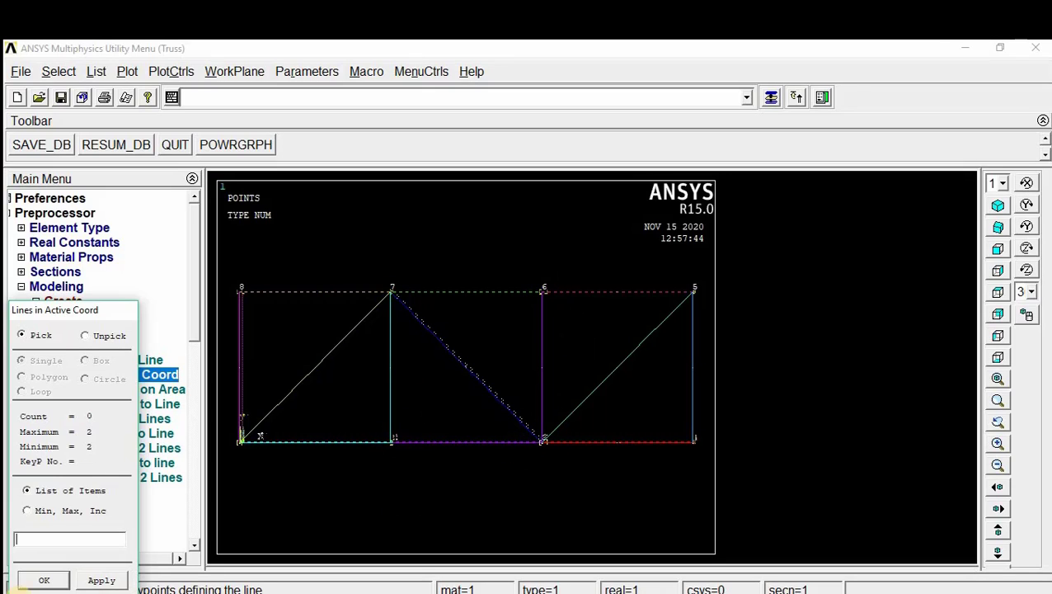
{"action": "left_click", "coordinate": [40, 581]}
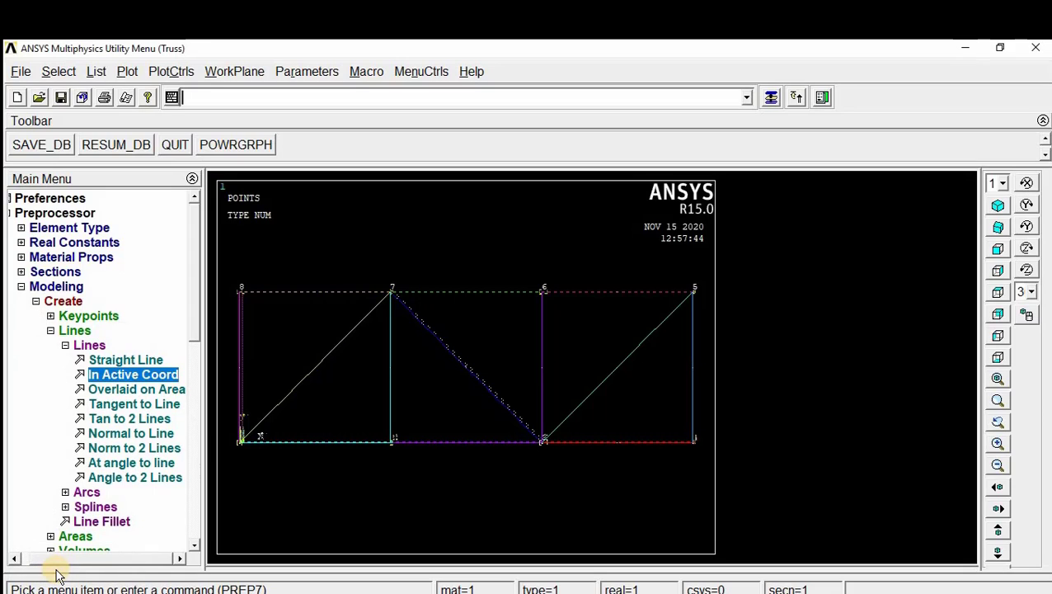
Step: Set the element size on all truss lines to 1 element division with the MeshTool
{"action": "left_click", "coordinate": [32, 286]}
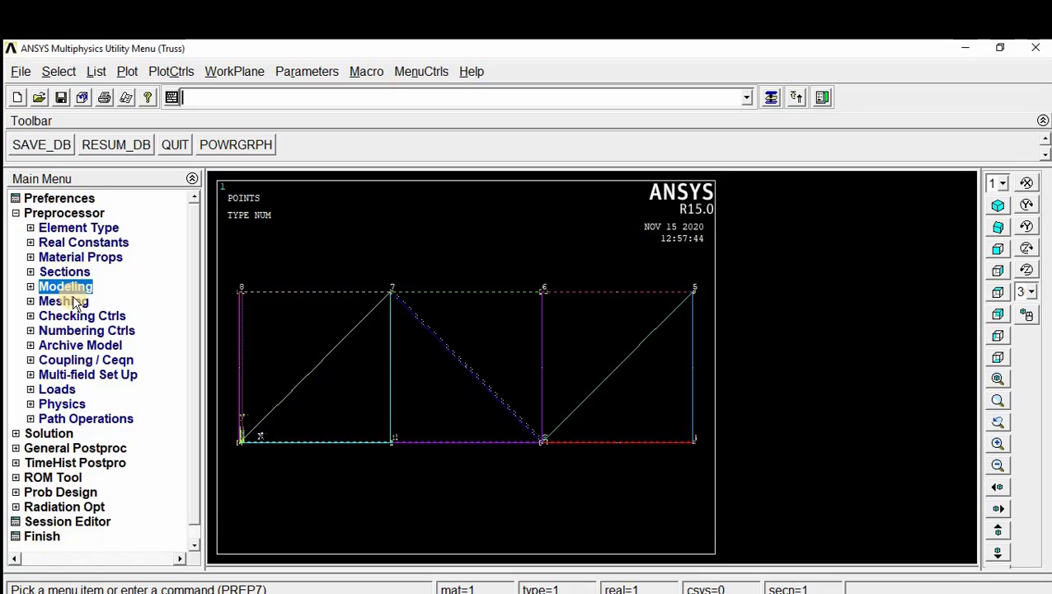
{"action": "left_click", "coordinate": [78, 302]}
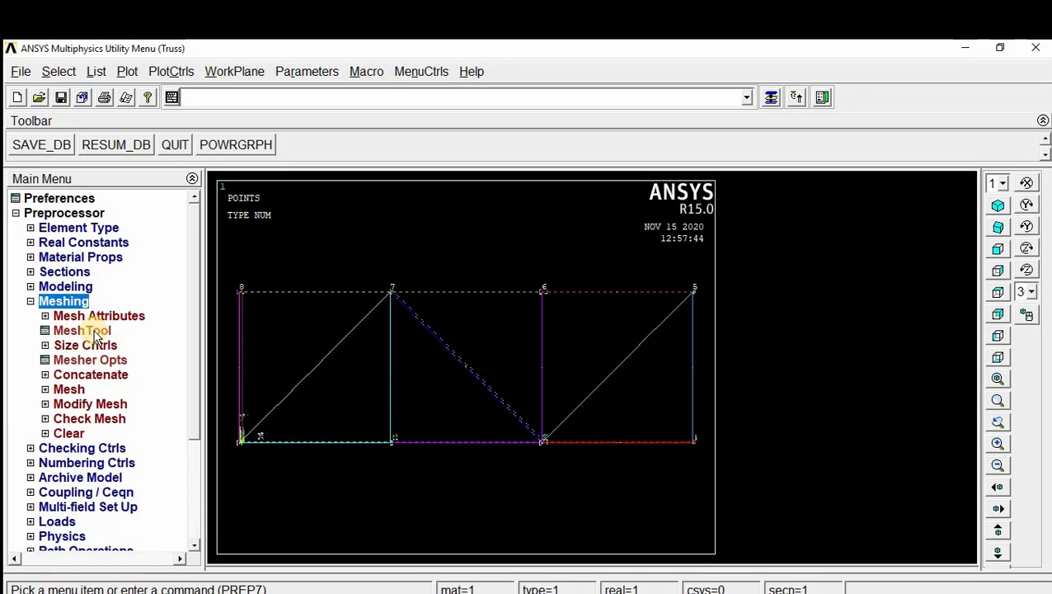
{"action": "left_click", "coordinate": [82, 330]}
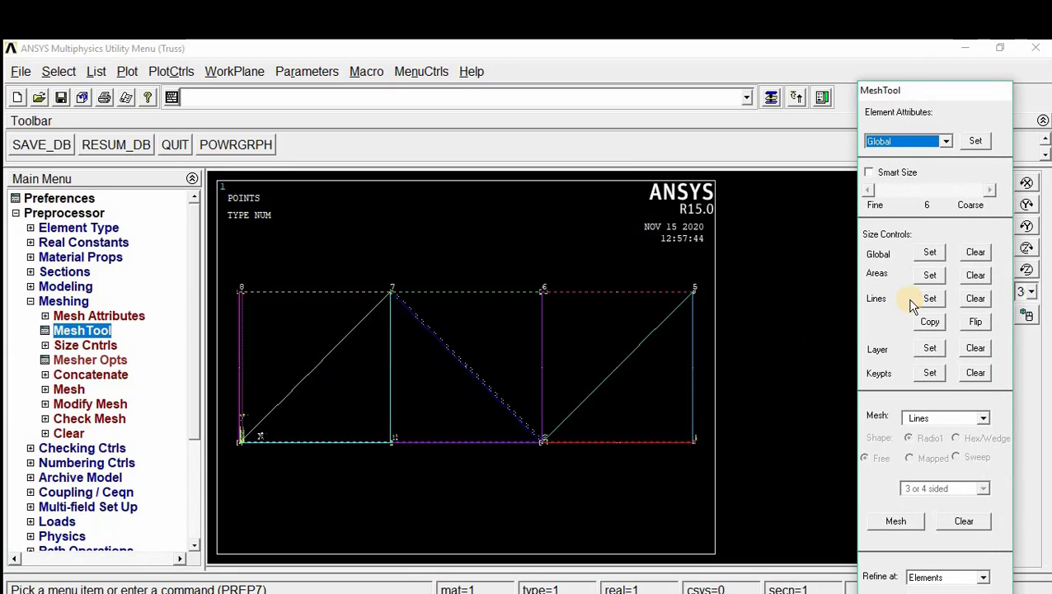
{"action": "left_click", "coordinate": [930, 298]}
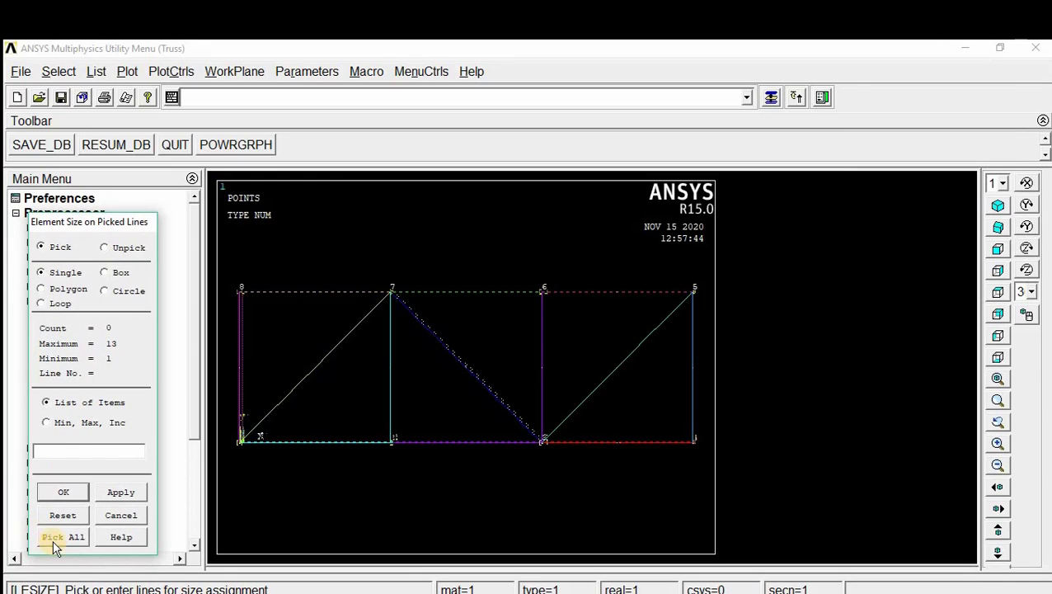
{"action": "left_click", "coordinate": [53, 539]}
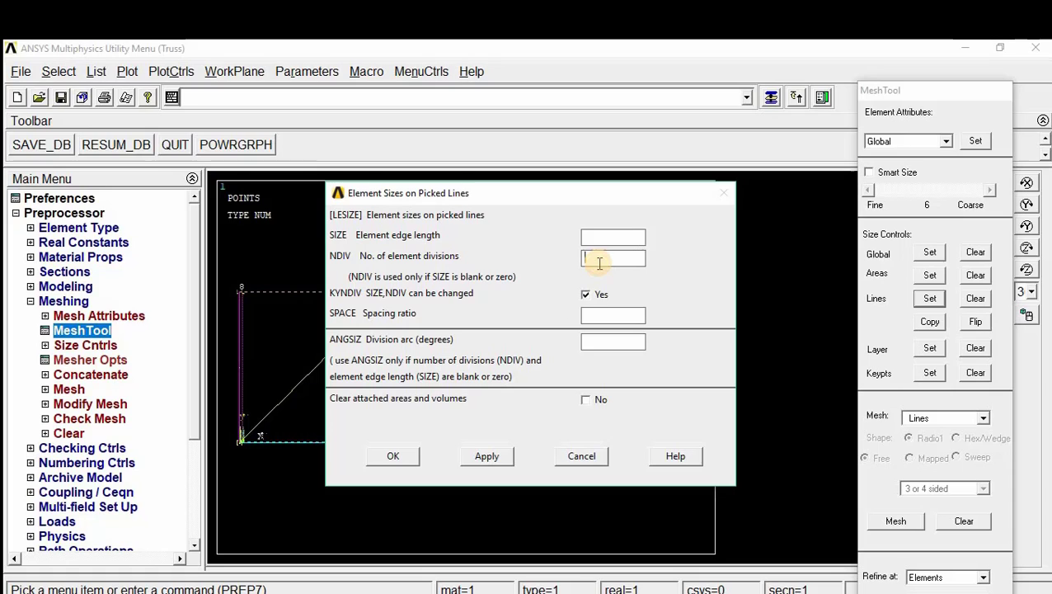
{"action": "left_click", "coordinate": [398, 457]}
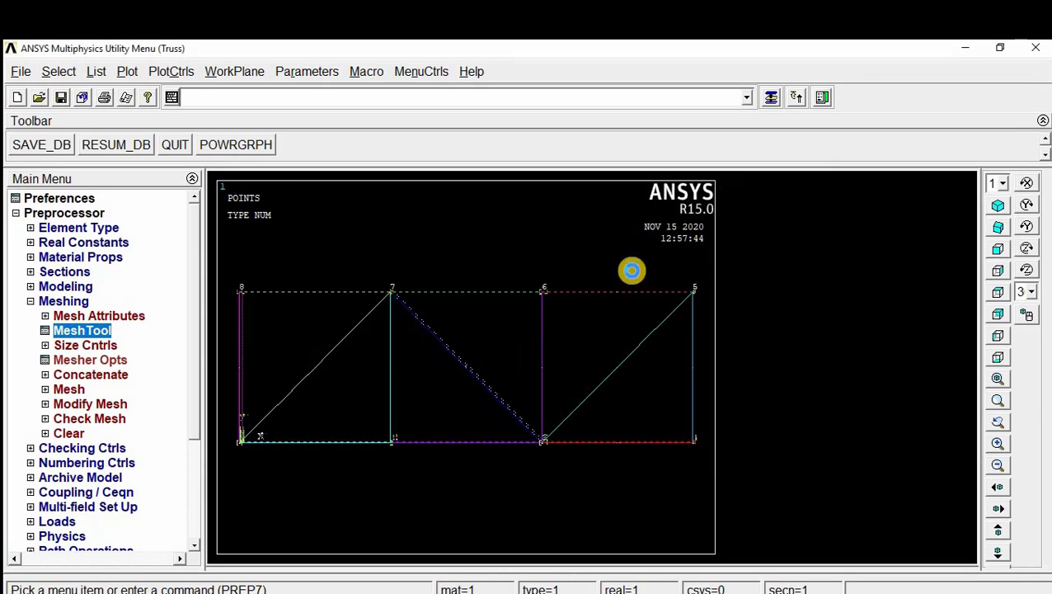
Step: Mesh all the truss lines and close the MeshTool
{"action": "left_click", "coordinate": [773, 99]}
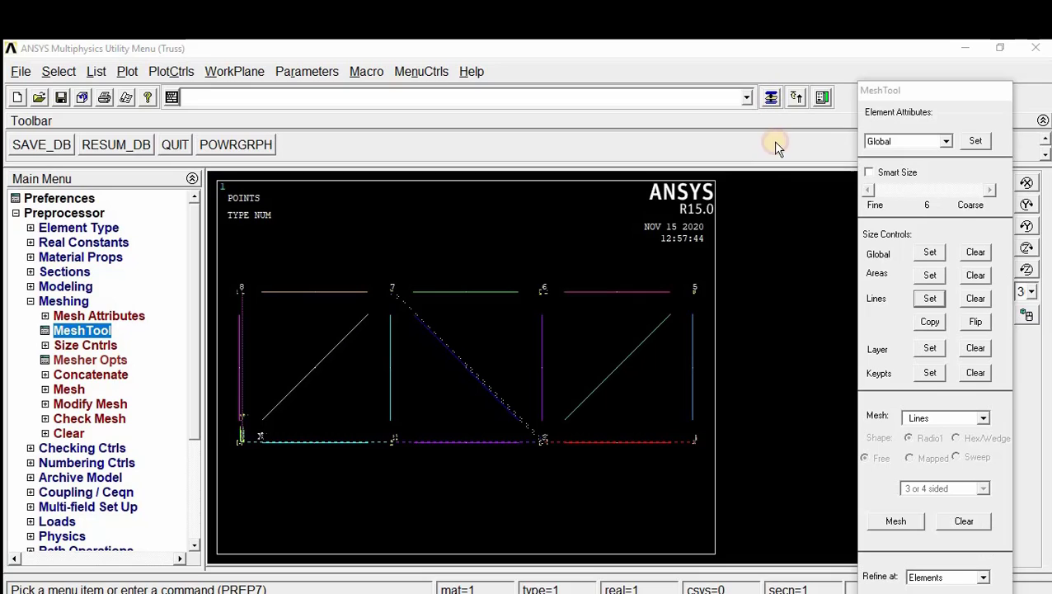
{"action": "left_click", "coordinate": [901, 522]}
{"action": "left_click_drag", "start_coordinate": [122, 313], "coordinate": [197, 159]}
{"action": "left_click", "coordinate": [98, 466]}
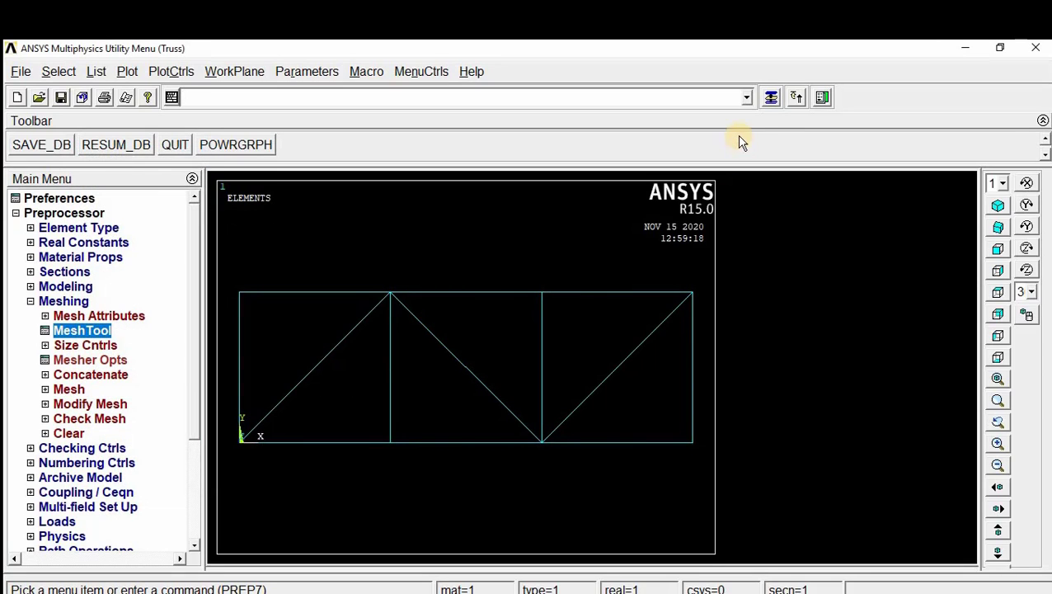
{"action": "left_click", "coordinate": [771, 98]}
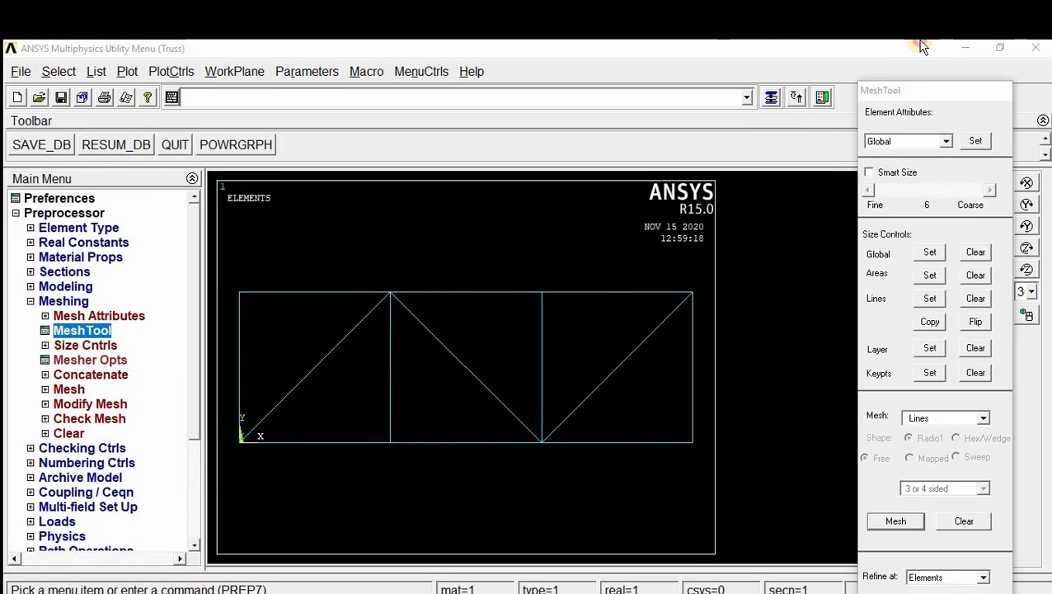
{"action": "left_click_drag", "start_coordinate": [920, 89], "coordinate": [920, 55]}
{"action": "left_click", "coordinate": [895, 583]}
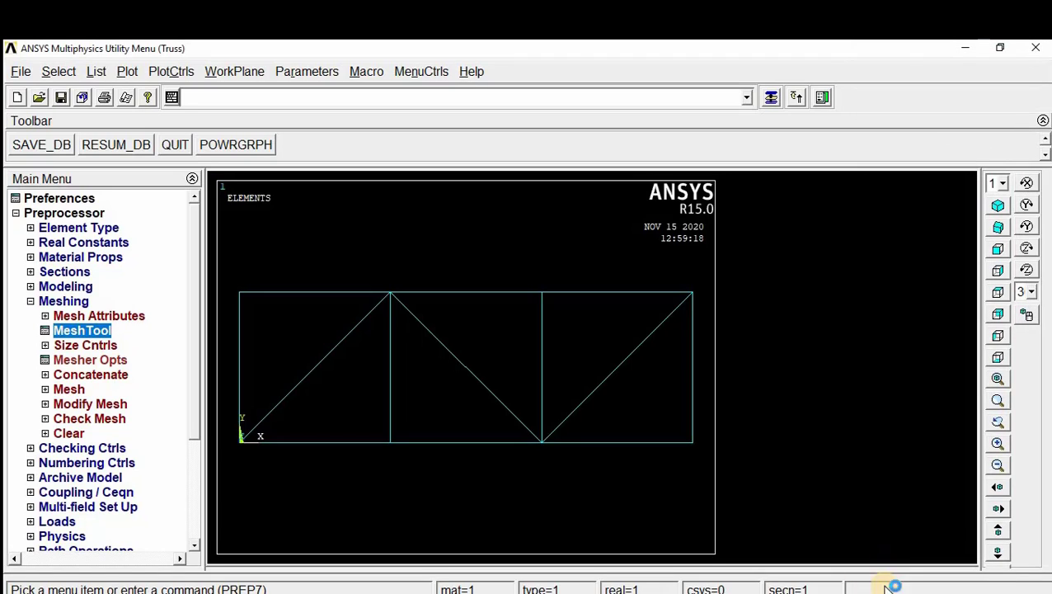
Step: Apply a structural displacement constraint in UY on keypoint 1 at the origin, leaving the displacement value blank
{"action": "left_click", "coordinate": [31, 301]}
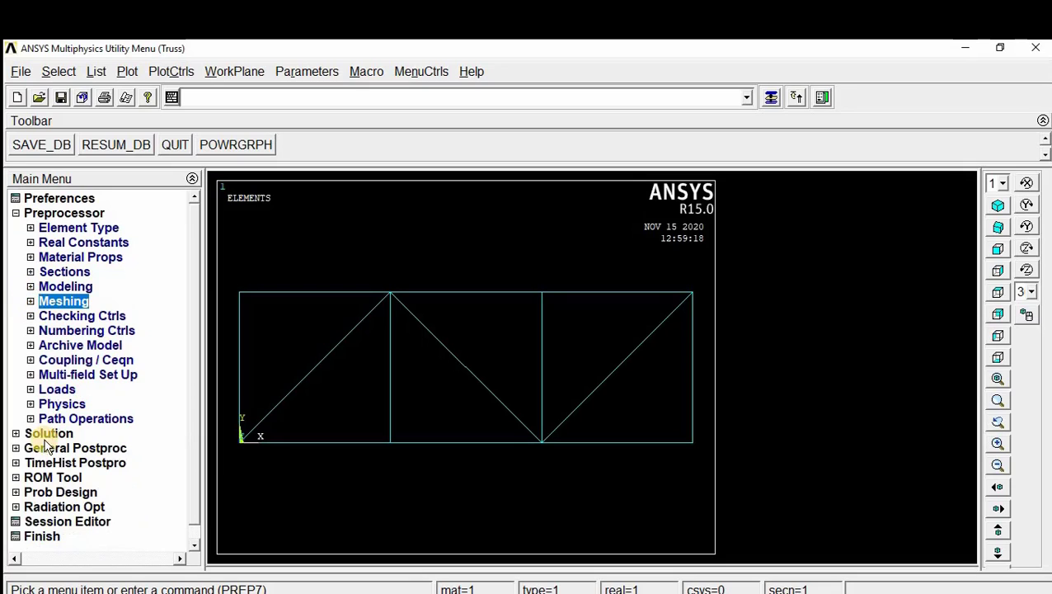
{"action": "left_click", "coordinate": [62, 389]}
{"action": "left_click", "coordinate": [87, 419]}
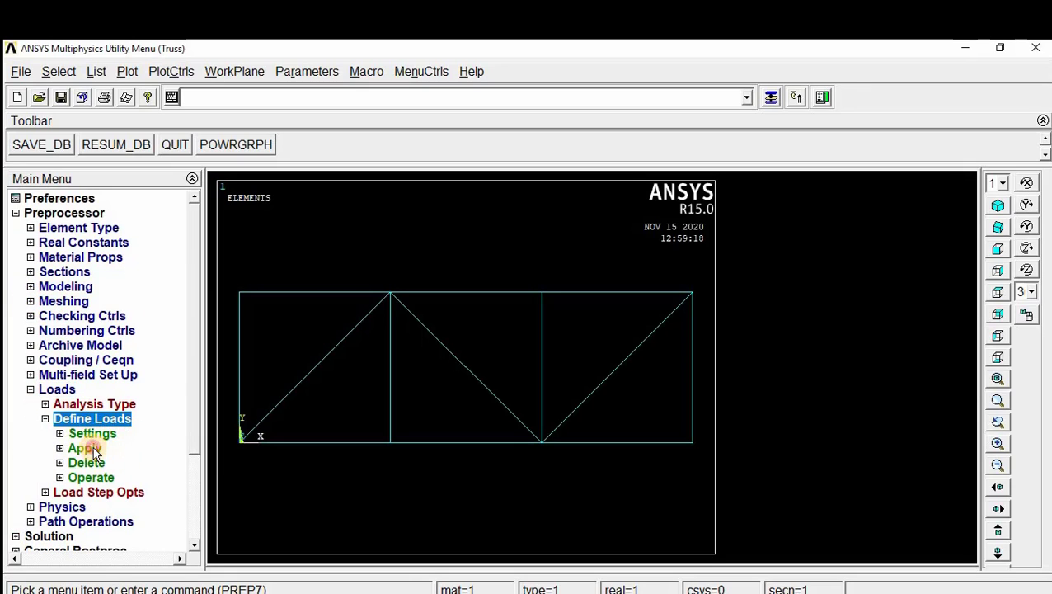
{"action": "left_click", "coordinate": [86, 448]}
{"action": "left_click", "coordinate": [112, 463]}
{"action": "left_click", "coordinate": [137, 478]}
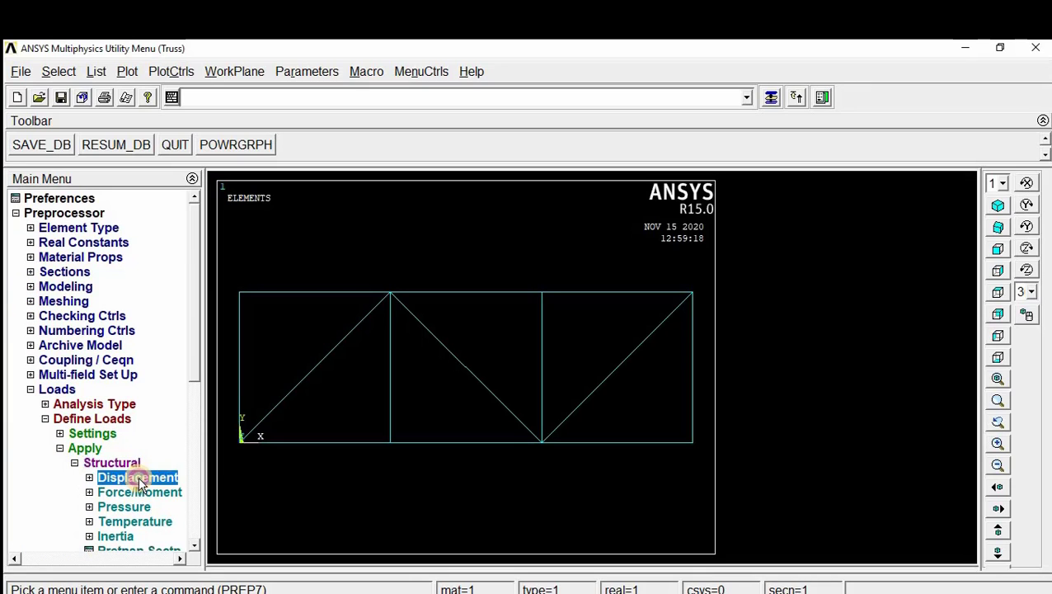
{"action": "left_click", "coordinate": [94, 521]}
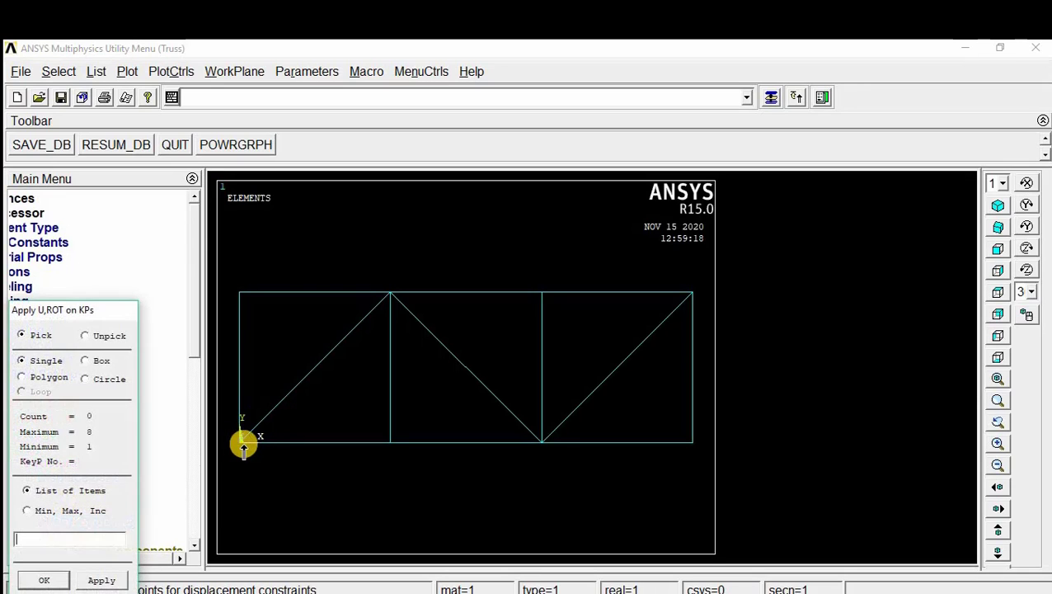
{"action": "left_click", "coordinate": [241, 444]}
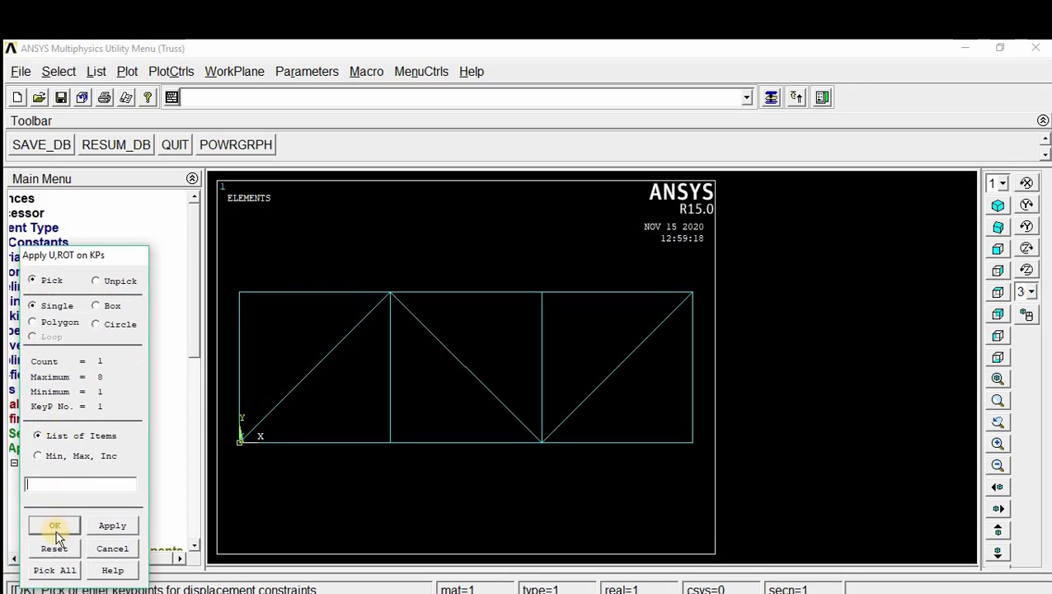
{"action": "left_click", "coordinate": [55, 526]}
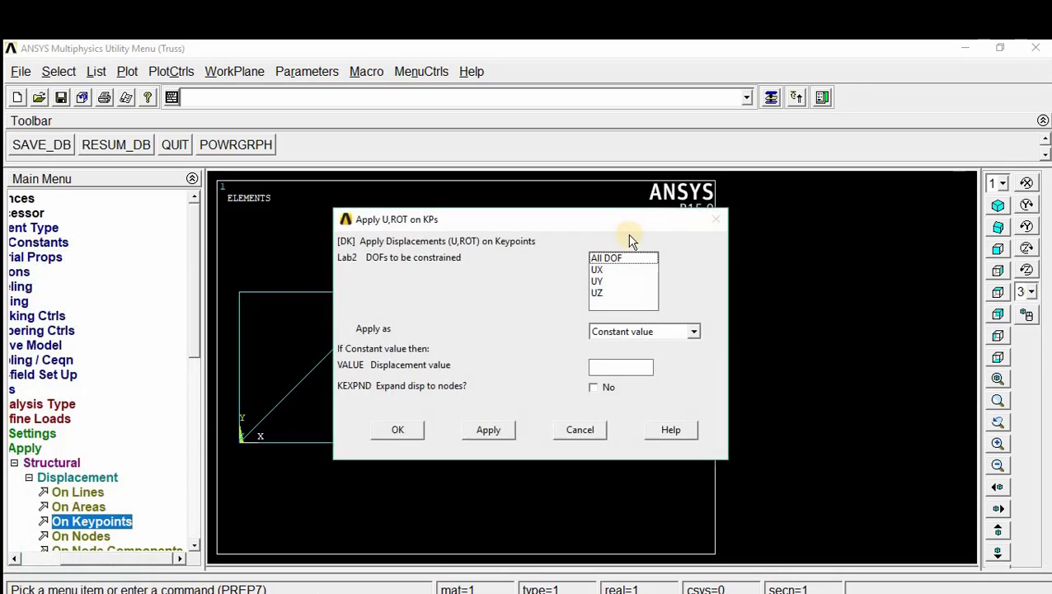
{"action": "left_click", "coordinate": [603, 281]}
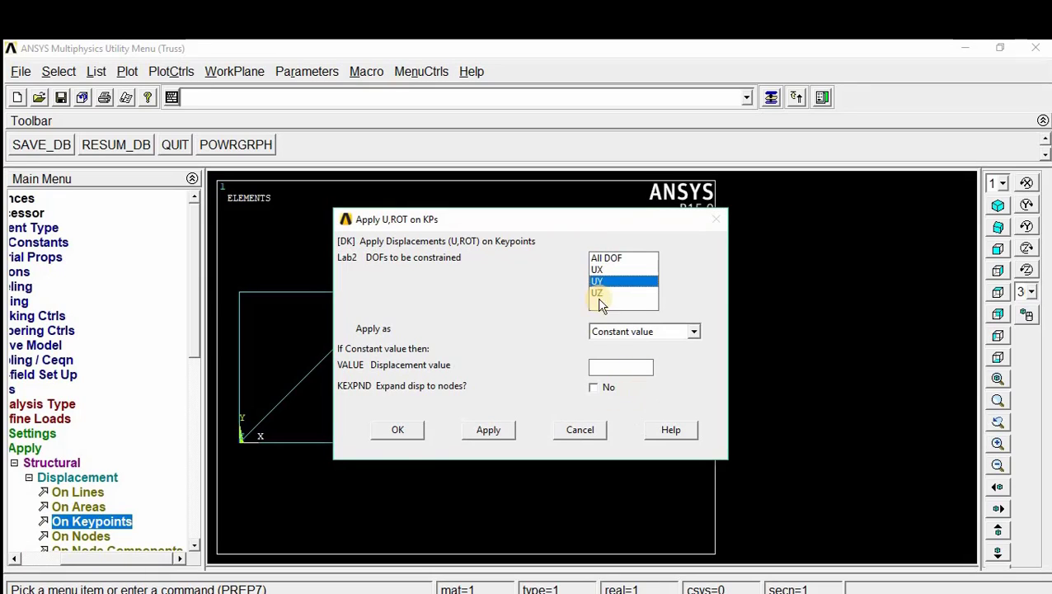
{"action": "left_click", "coordinate": [402, 427]}
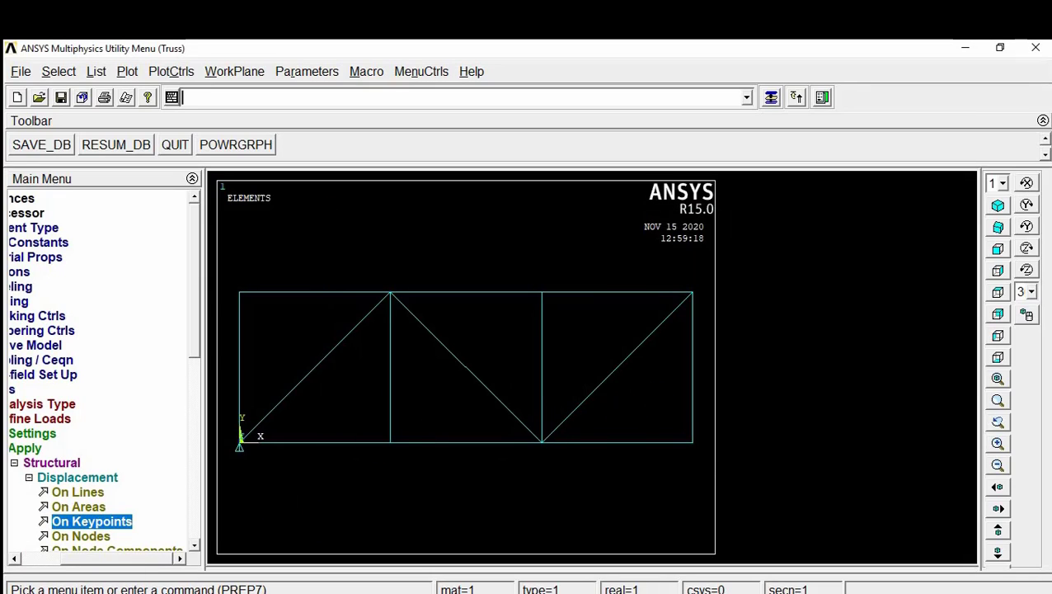
Step: Check the supports in the truss drawing and constrain All DOF on keypoint 4 with a displacement value of 0
{"action": "key", "text": "alt+Tab"}
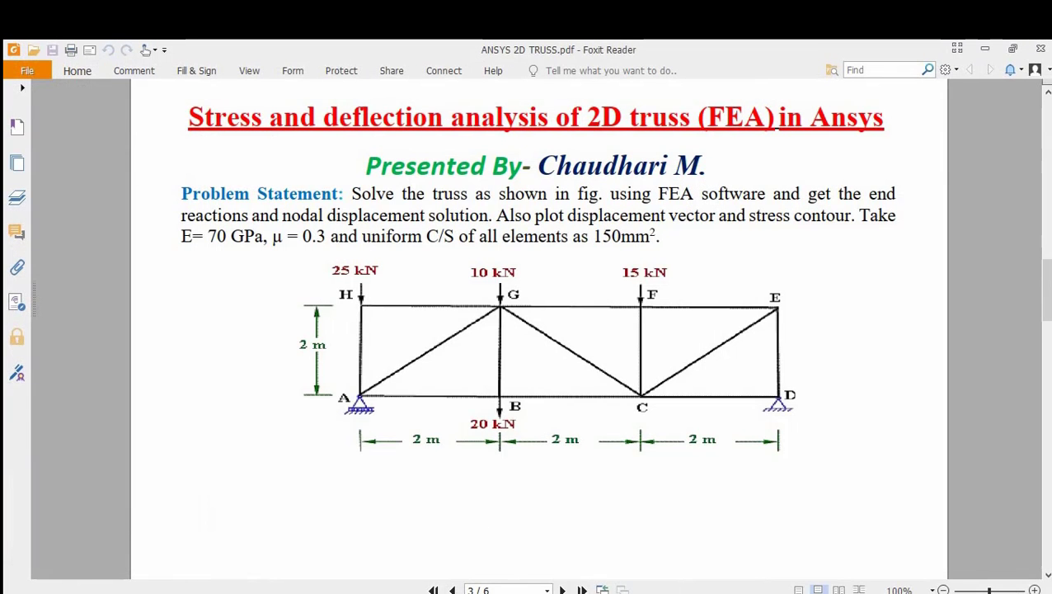
{"action": "key", "text": "alt+Tab"}
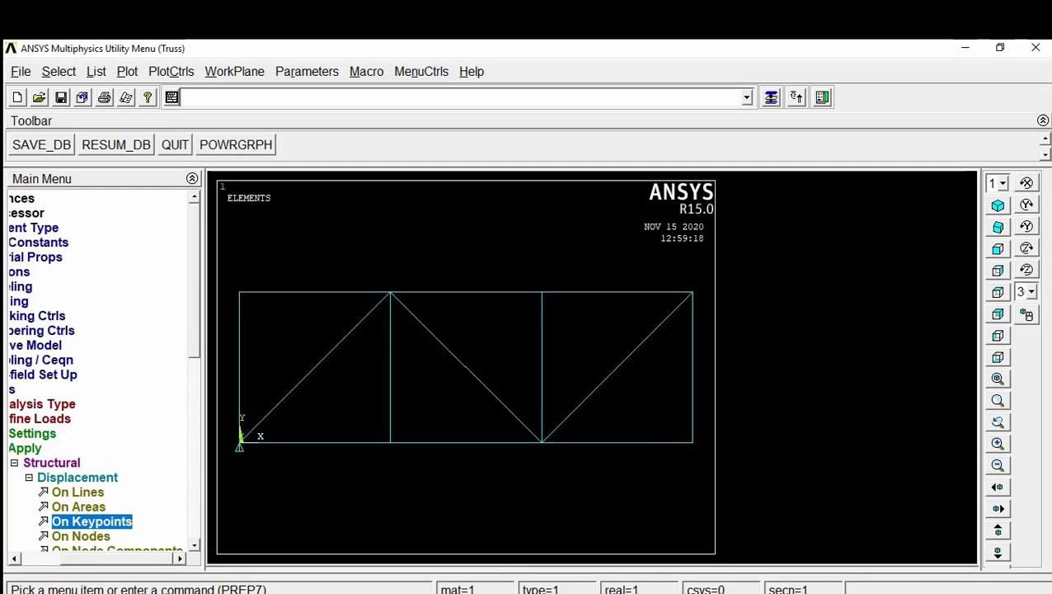
{"action": "left_click", "coordinate": [87, 520]}
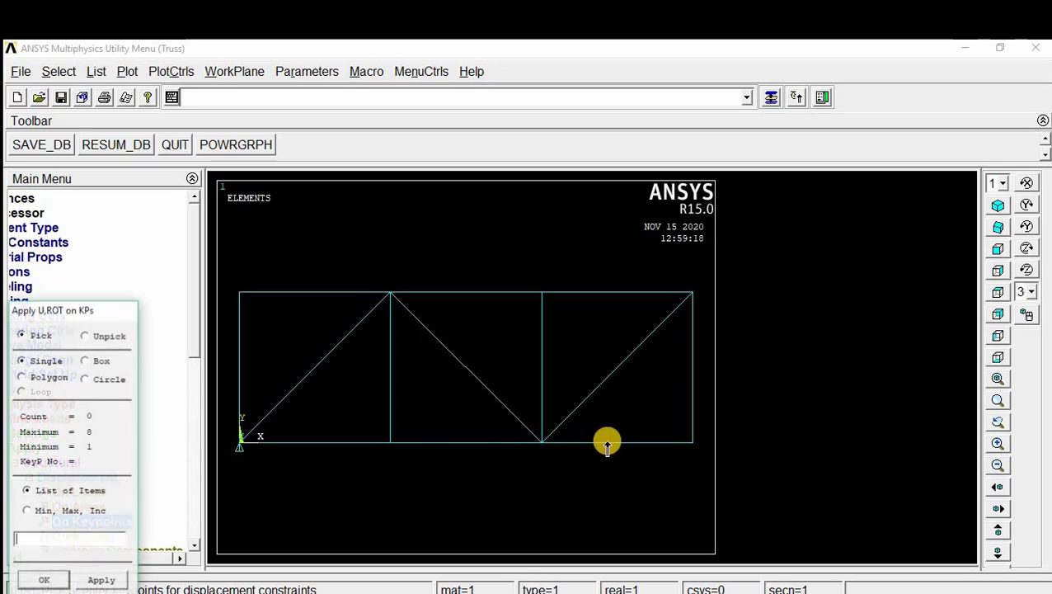
{"action": "left_click", "coordinate": [691, 442]}
{"action": "left_click", "coordinate": [47, 579]}
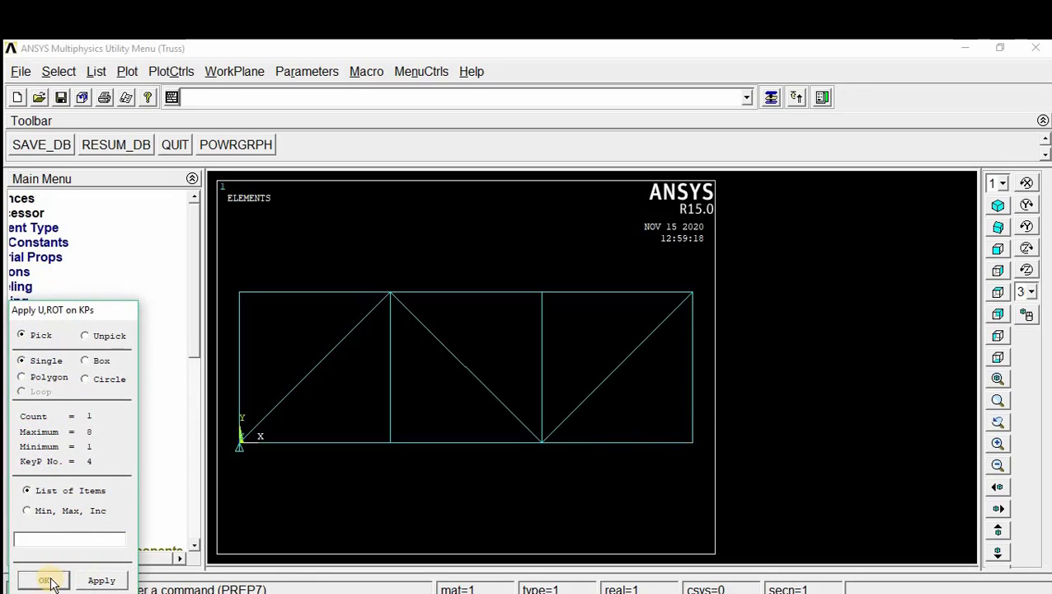
{"action": "left_click", "coordinate": [613, 281]}
{"action": "left_click", "coordinate": [609, 258]}
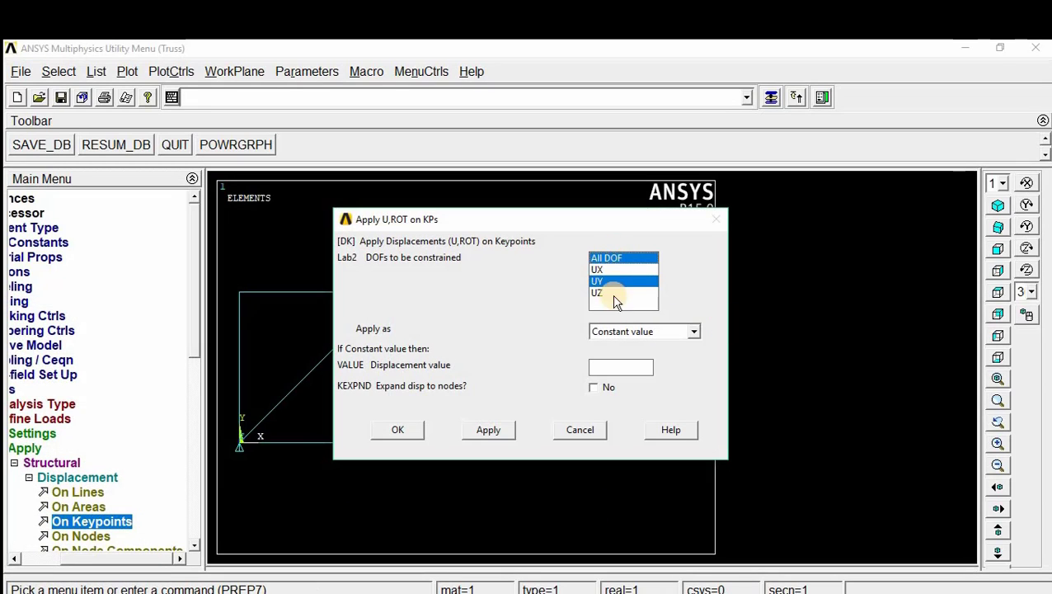
{"action": "left_click", "coordinate": [602, 281]}
{"action": "left_click", "coordinate": [621, 367]}
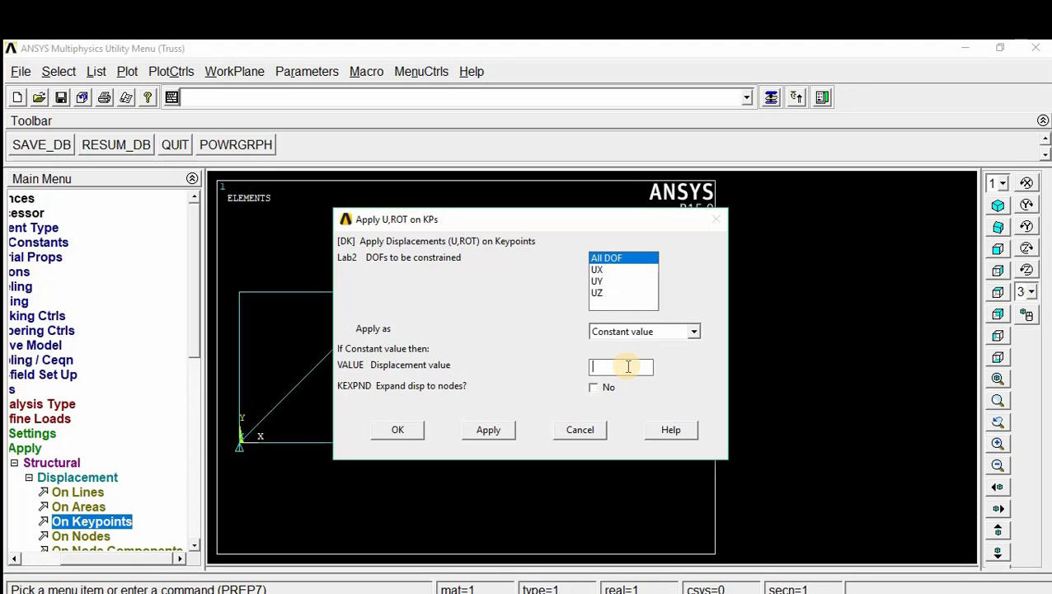
{"action": "type", "text": "0"}
{"action": "left_click", "coordinate": [411, 433]}
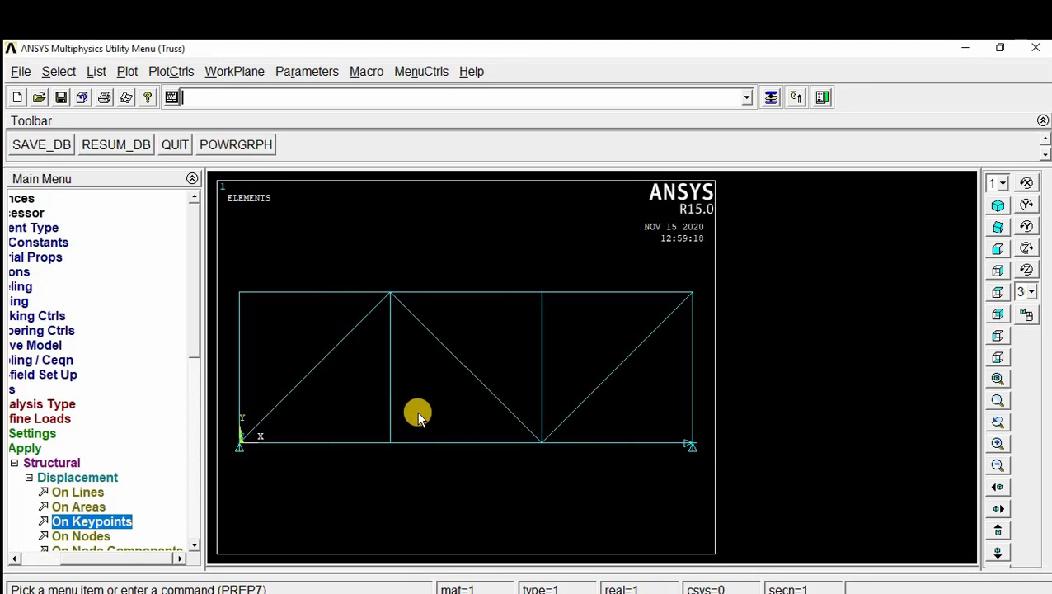
Step: Check the loads in the truss drawing and apply a constant FY force of -25e3 on keypoint 8 at joint H
{"action": "left_click", "coordinate": [30, 478]}
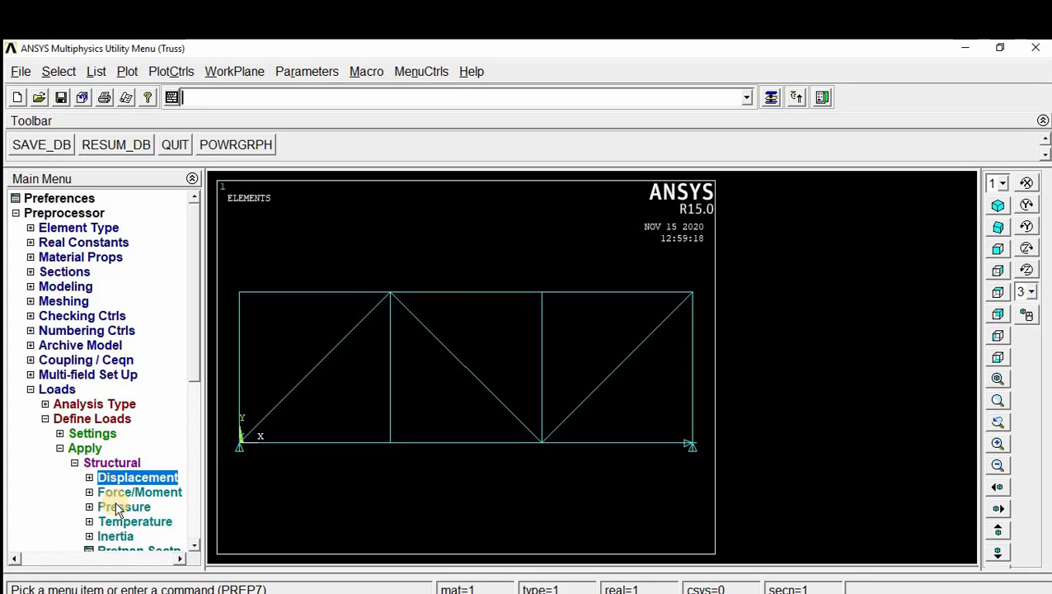
{"action": "left_click", "coordinate": [330, 592]}
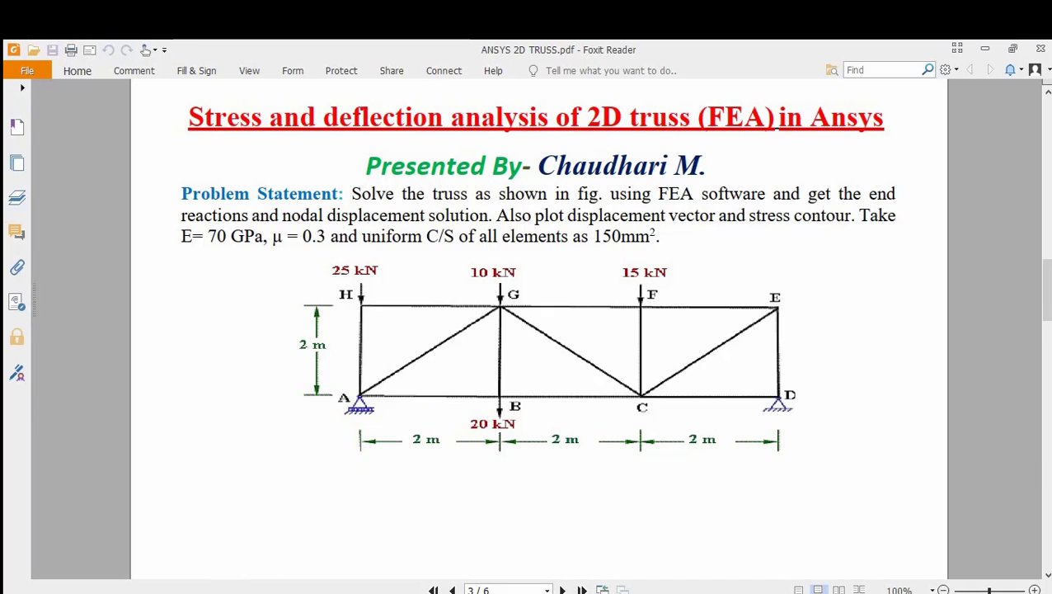
{"action": "left_click", "coordinate": [197, 593]}
{"action": "left_click", "coordinate": [197, 592]}
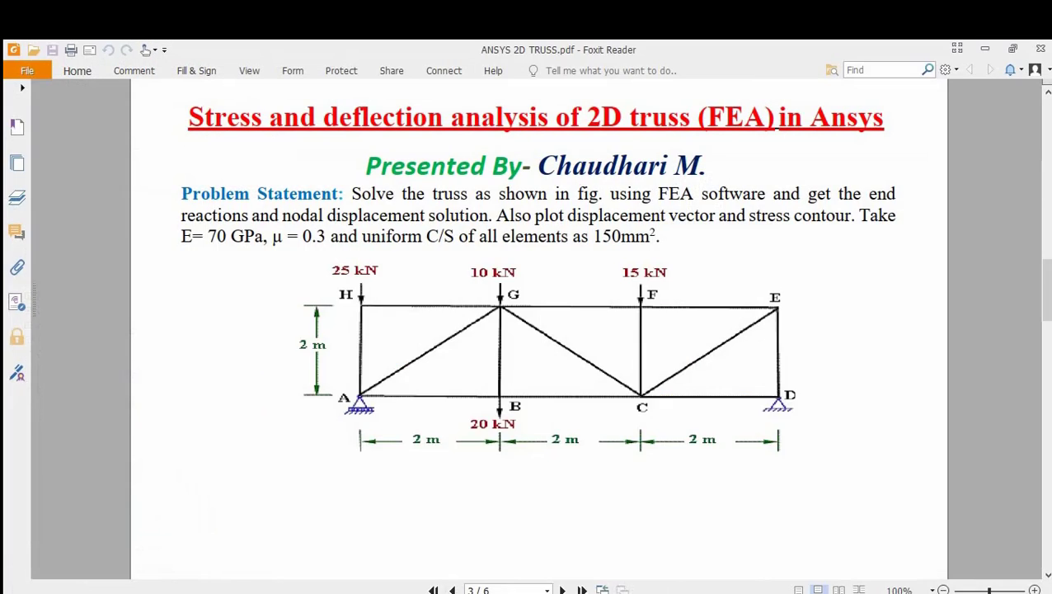
{"action": "left_click", "coordinate": [197, 592]}
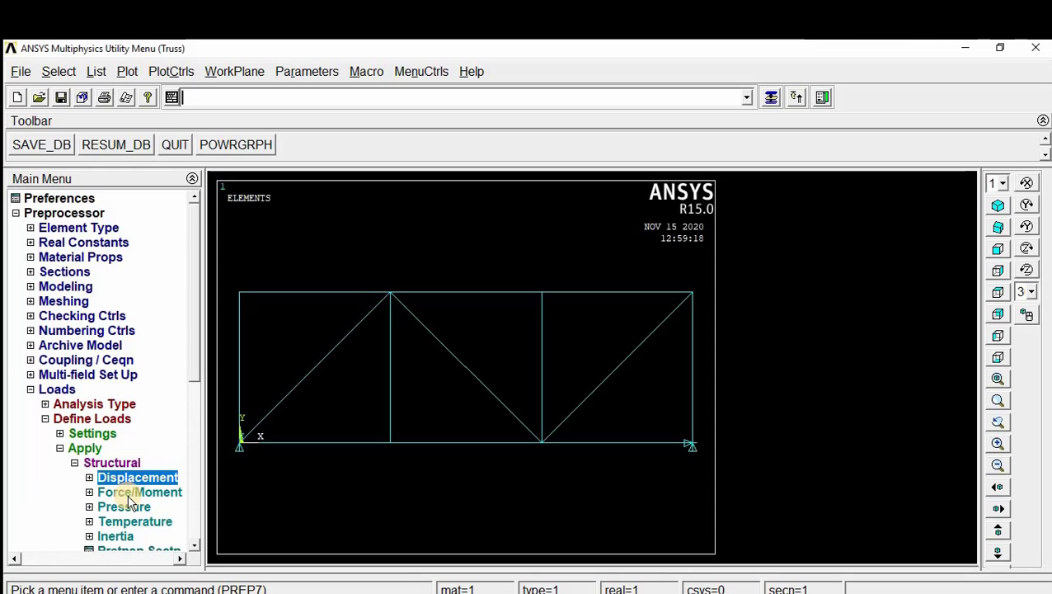
{"action": "left_click", "coordinate": [135, 493]}
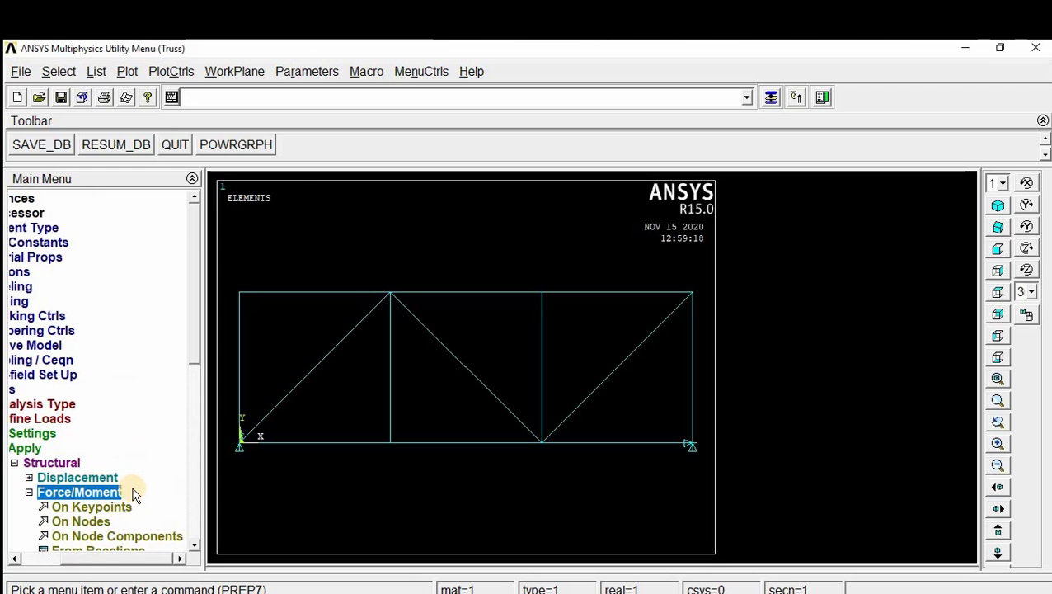
{"action": "left_click", "coordinate": [89, 505]}
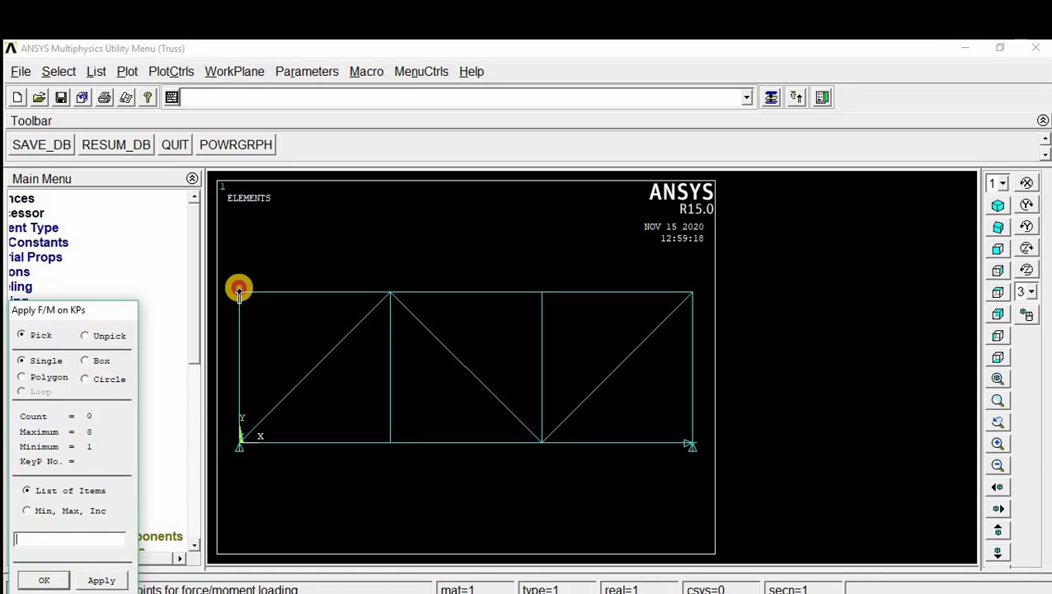
{"action": "left_click", "coordinate": [239, 291]}
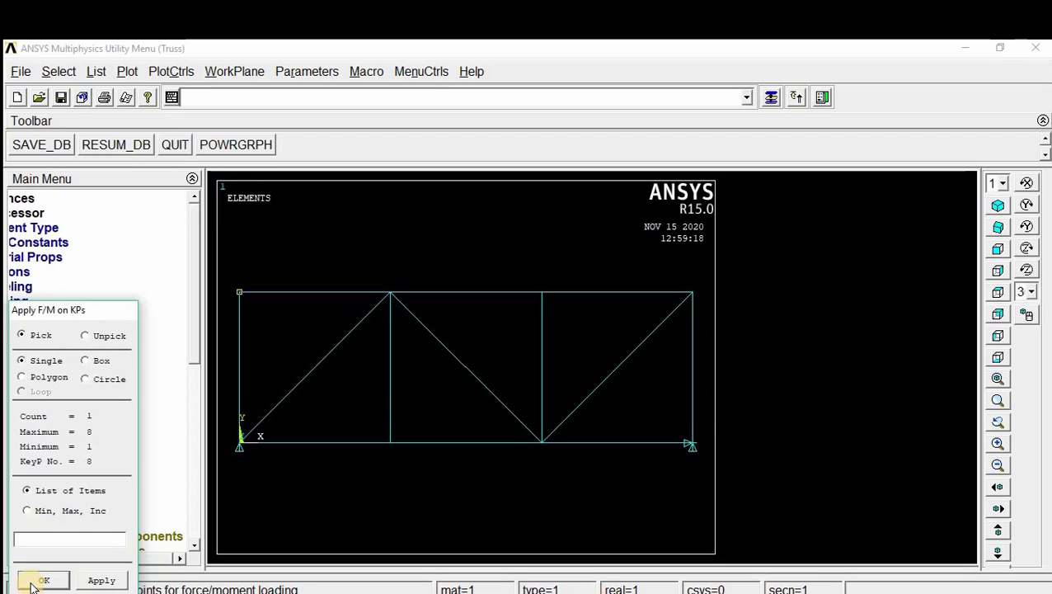
{"action": "left_click", "coordinate": [41, 581]}
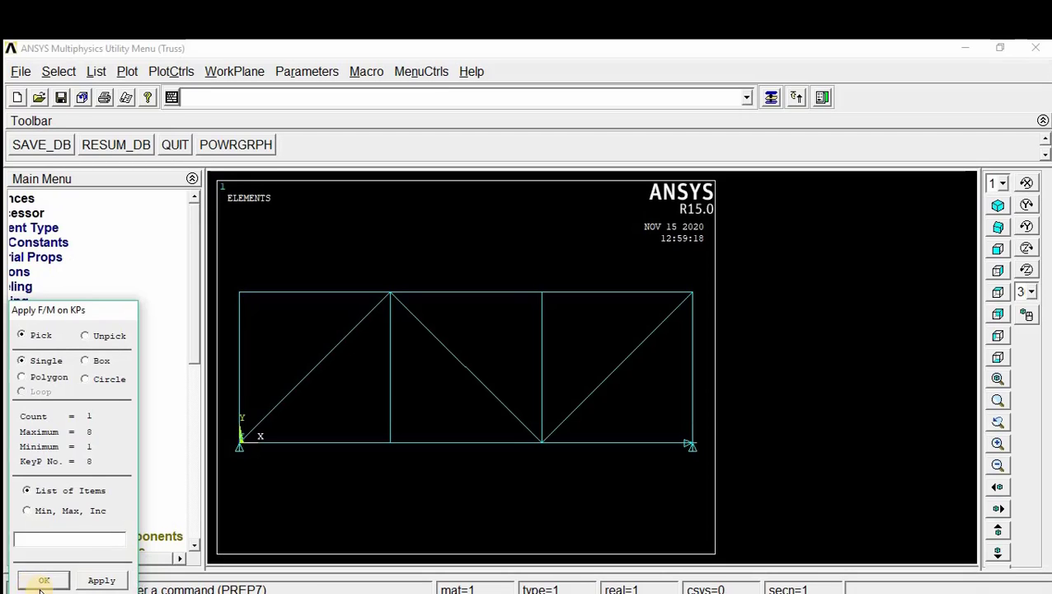
{"action": "left_click", "coordinate": [629, 296]}
{"action": "left_click", "coordinate": [634, 326]}
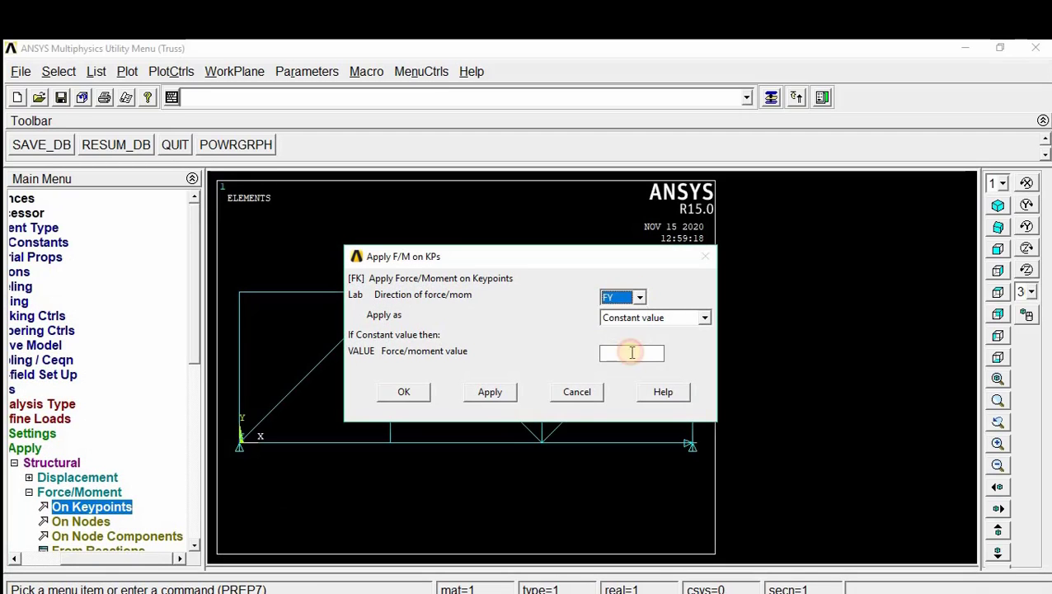
{"action": "left_click", "coordinate": [631, 352]}
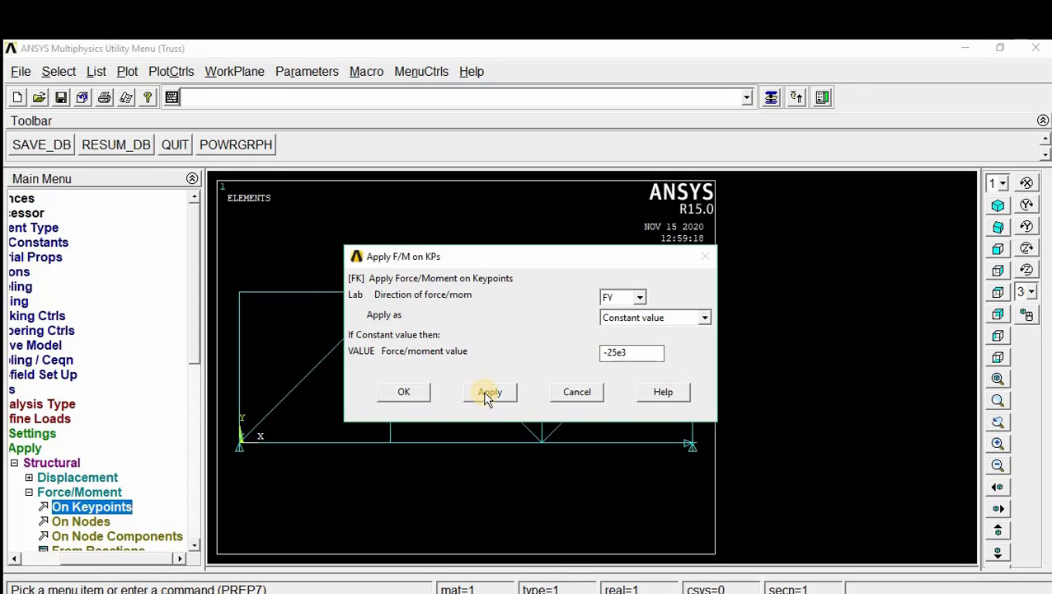
{"action": "left_click", "coordinate": [405, 392]}
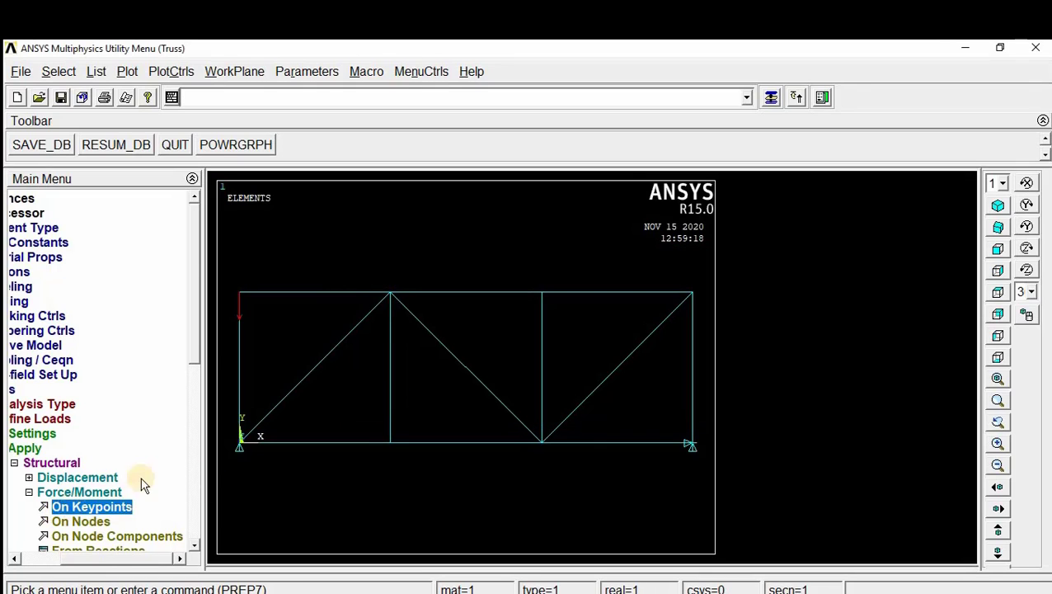
Step: Apply a constant FY force of -10000 on keypoint 7 at joint G of the upper chord
{"action": "left_click", "coordinate": [112, 506]}
{"action": "left_click", "coordinate": [392, 293]}
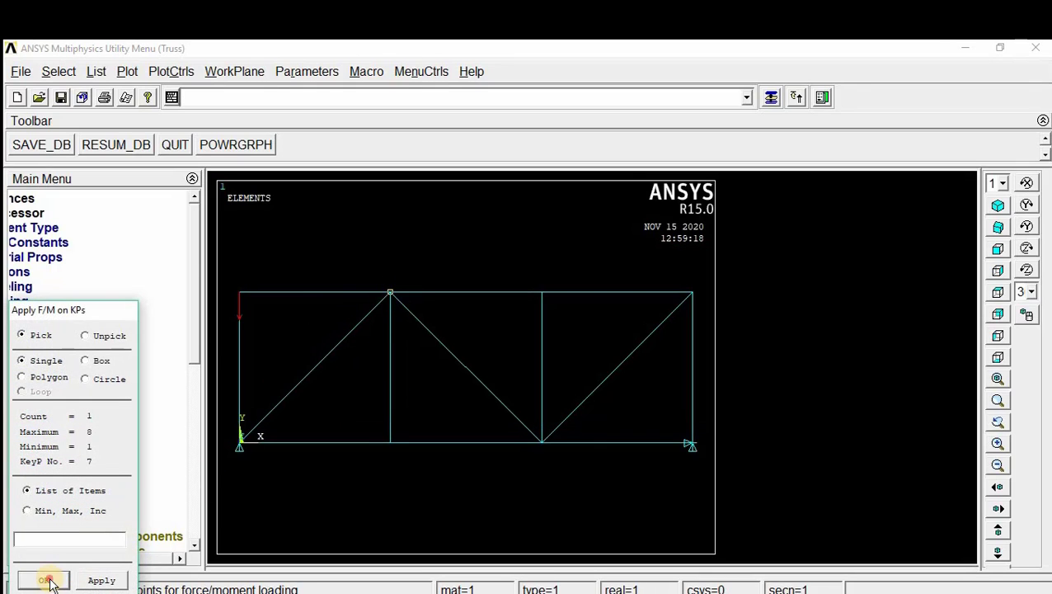
{"action": "left_click", "coordinate": [49, 582]}
{"action": "left_click", "coordinate": [615, 352]}
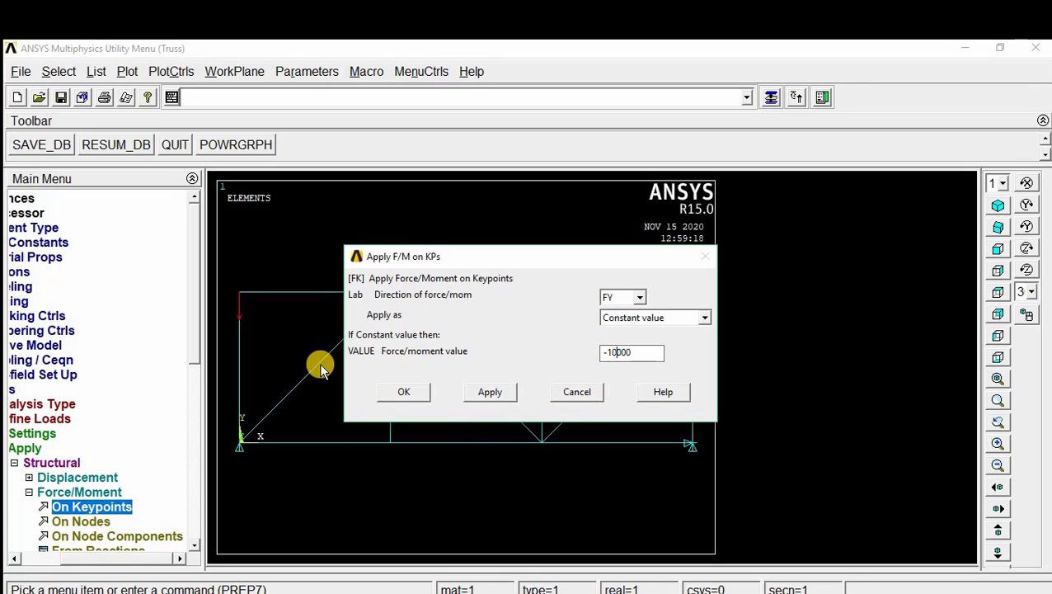
{"action": "left_click", "coordinate": [413, 393]}
Step: Apply a constant FY force of -15000 on the upper-chord keypoint at joint F, checking the value against the truss drawing
{"action": "left_click", "coordinate": [100, 508]}
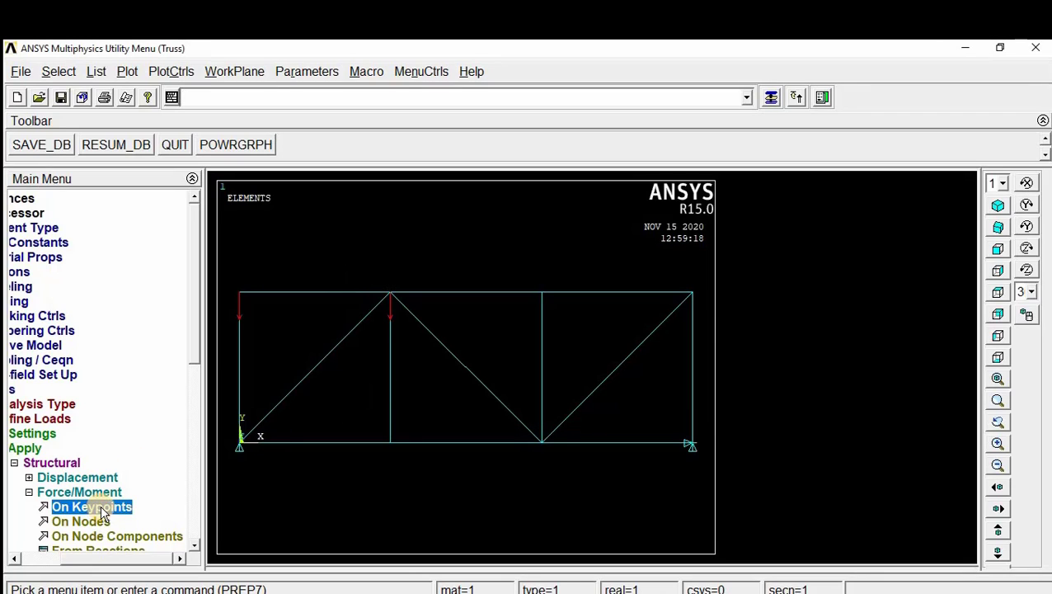
{"action": "left_click", "coordinate": [542, 294]}
{"action": "left_click", "coordinate": [46, 580]}
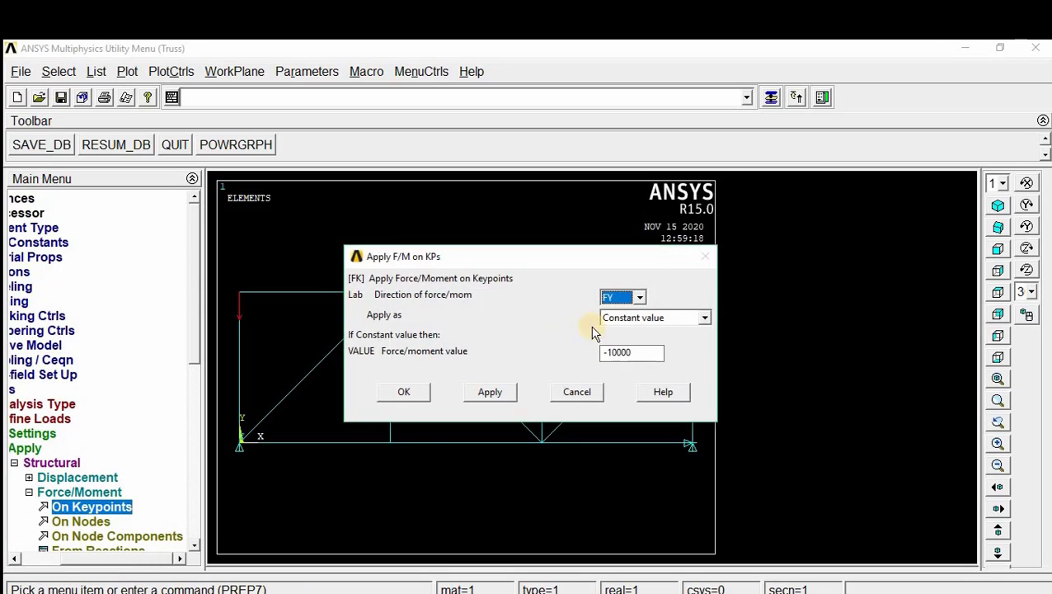
{"action": "left_click", "coordinate": [621, 354]}
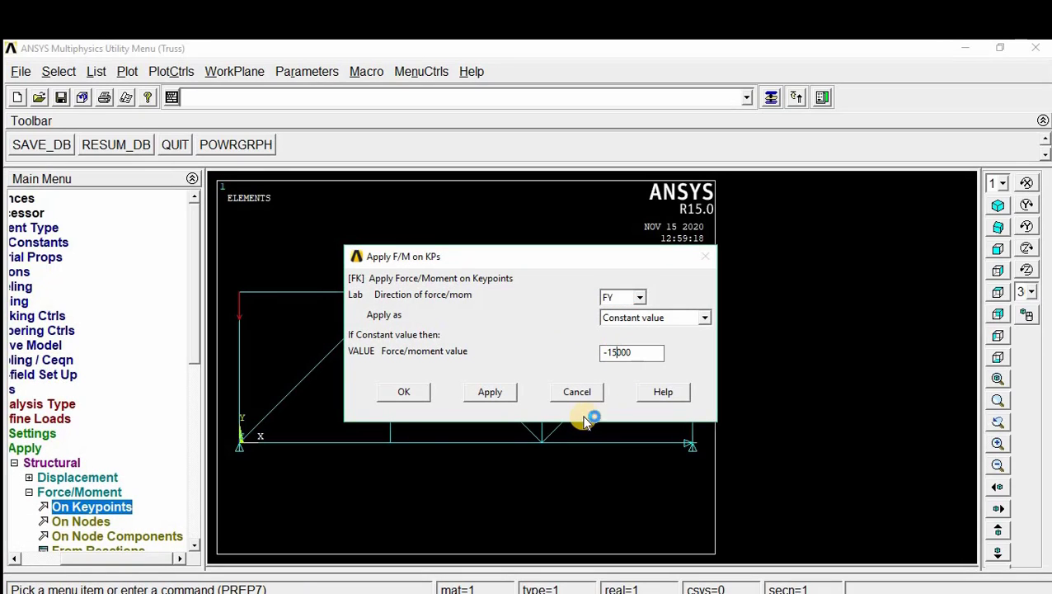
{"action": "left_click", "coordinate": [216, 593]}
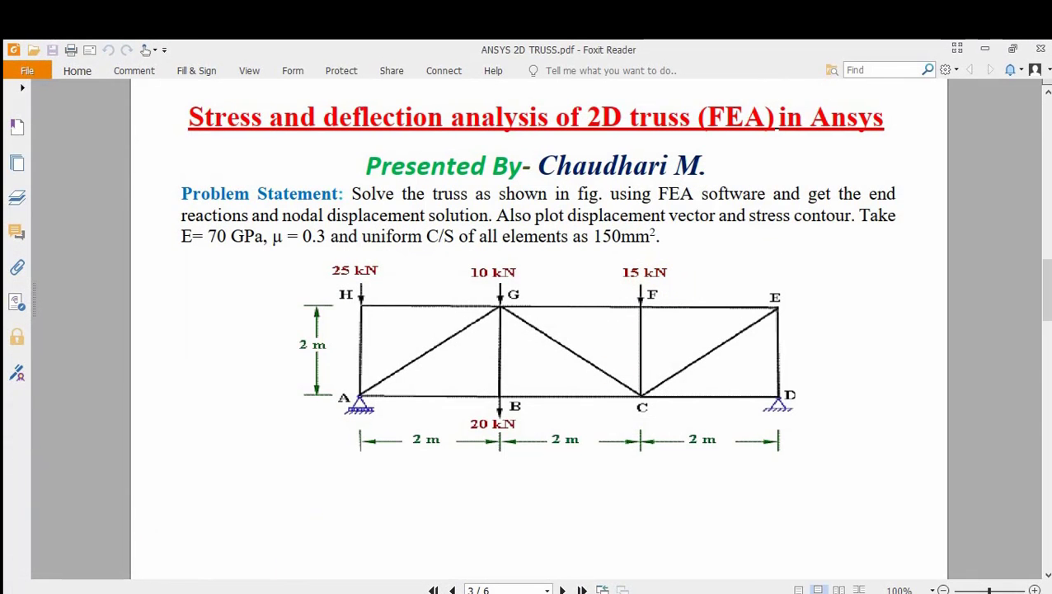
{"action": "key", "text": "alt+Tab"}
{"action": "left_click", "coordinate": [409, 394]}
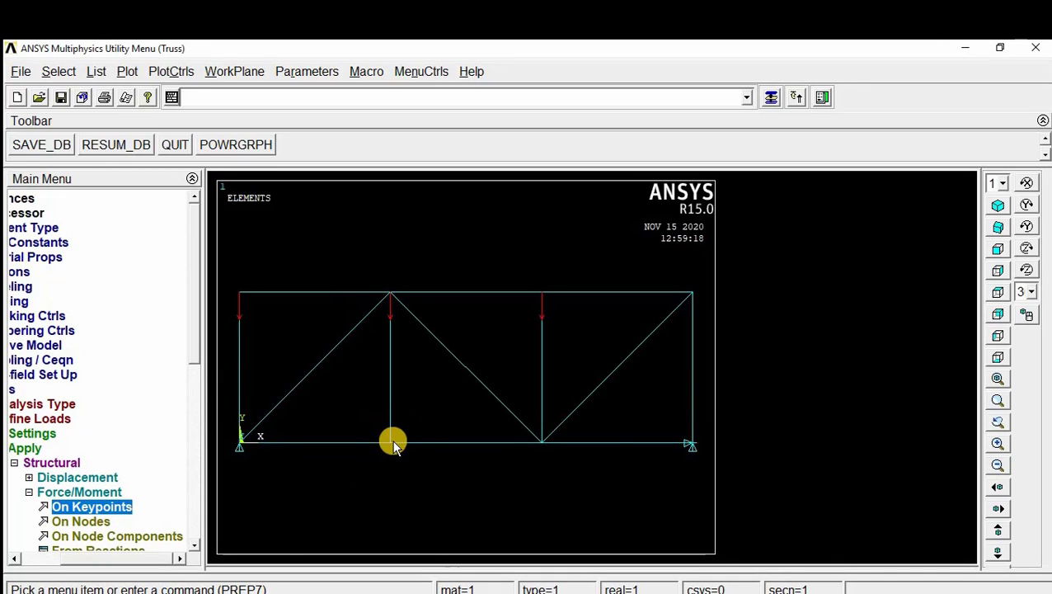
Step: Check the lower-chord load in the drawing and apply a constant FY force of -20000 on keypoint 2 at joint B
{"action": "key", "text": "alt+Tab"}
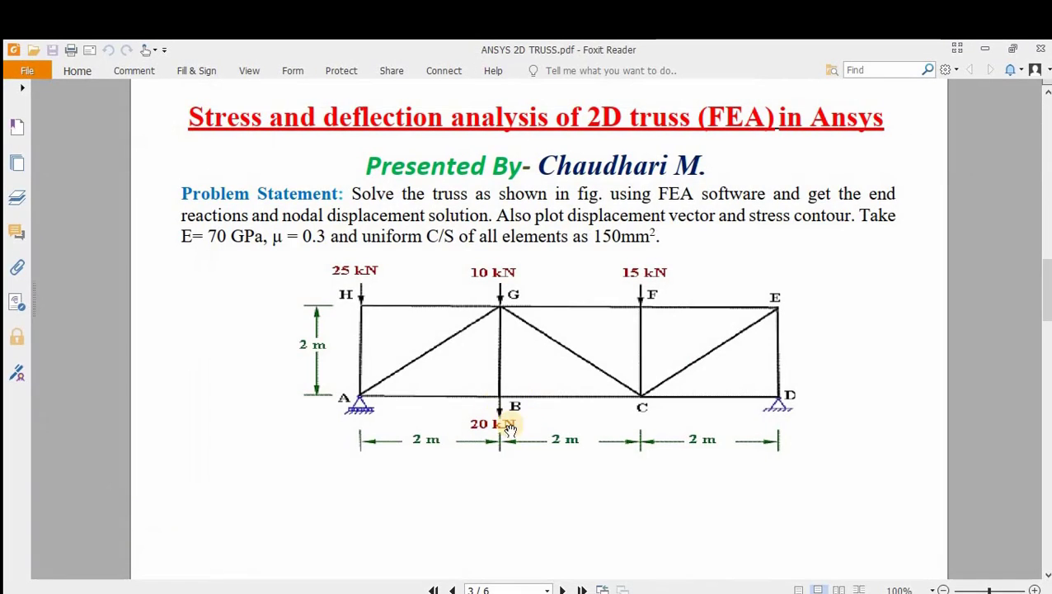
{"action": "key", "text": "alt+Tab"}
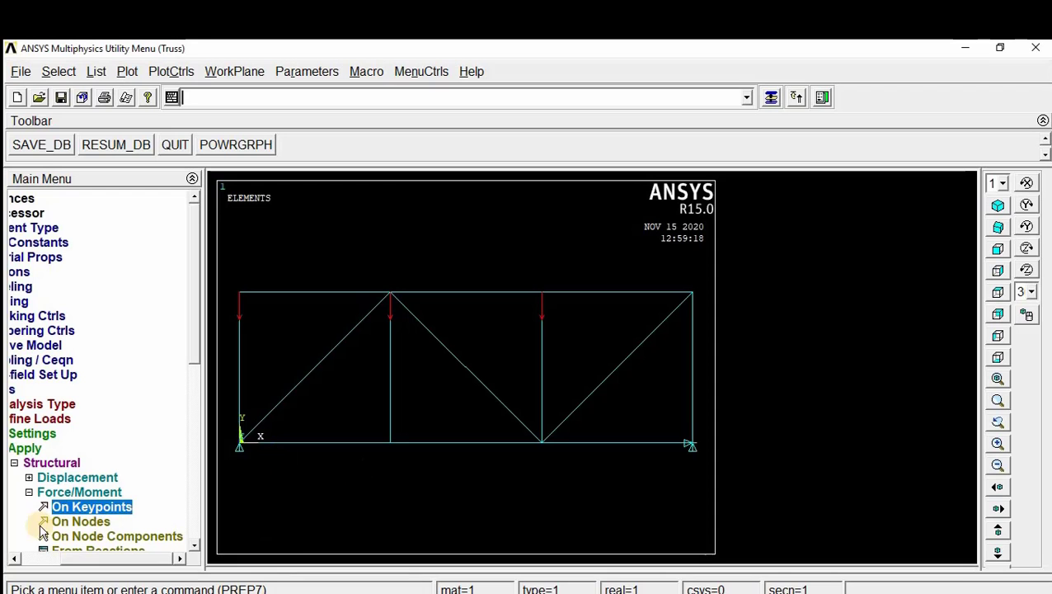
{"action": "left_click", "coordinate": [83, 507]}
{"action": "left_click", "coordinate": [392, 447]}
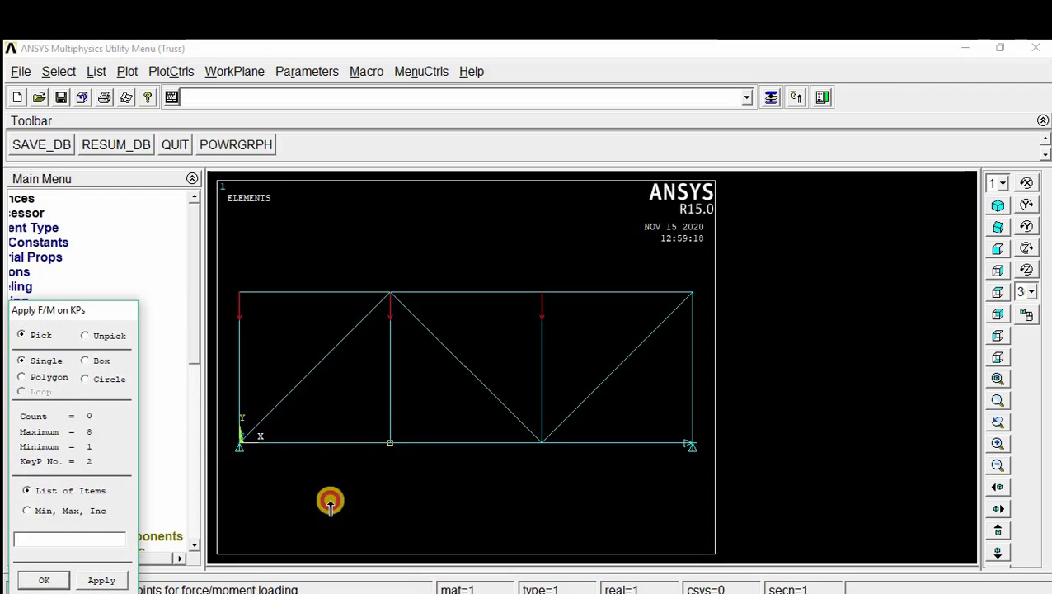
{"action": "left_click", "coordinate": [44, 579]}
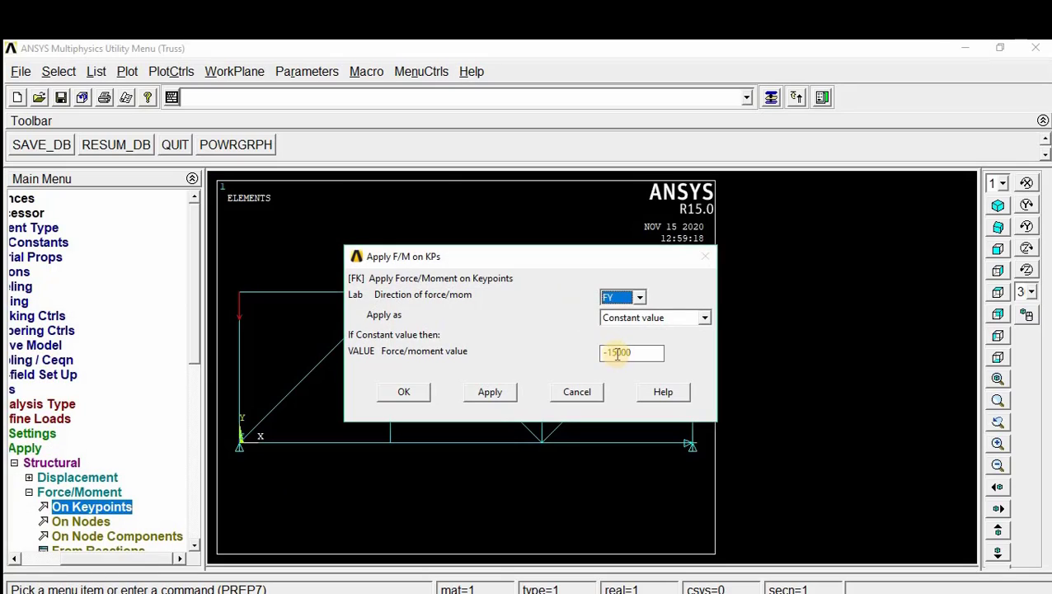
{"action": "left_click", "coordinate": [618, 353]}
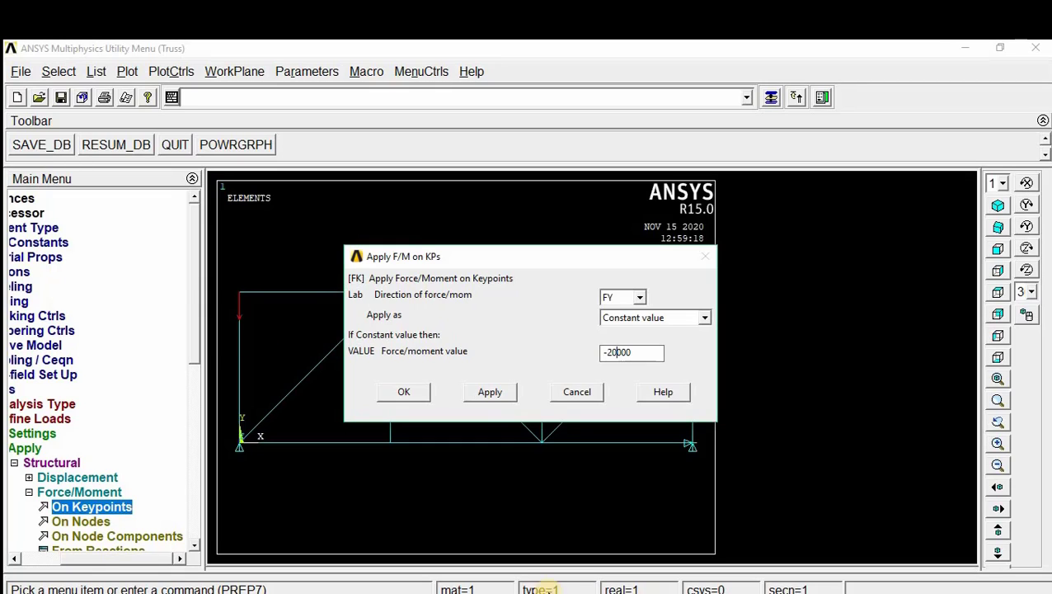
{"action": "left_click", "coordinate": [403, 392]}
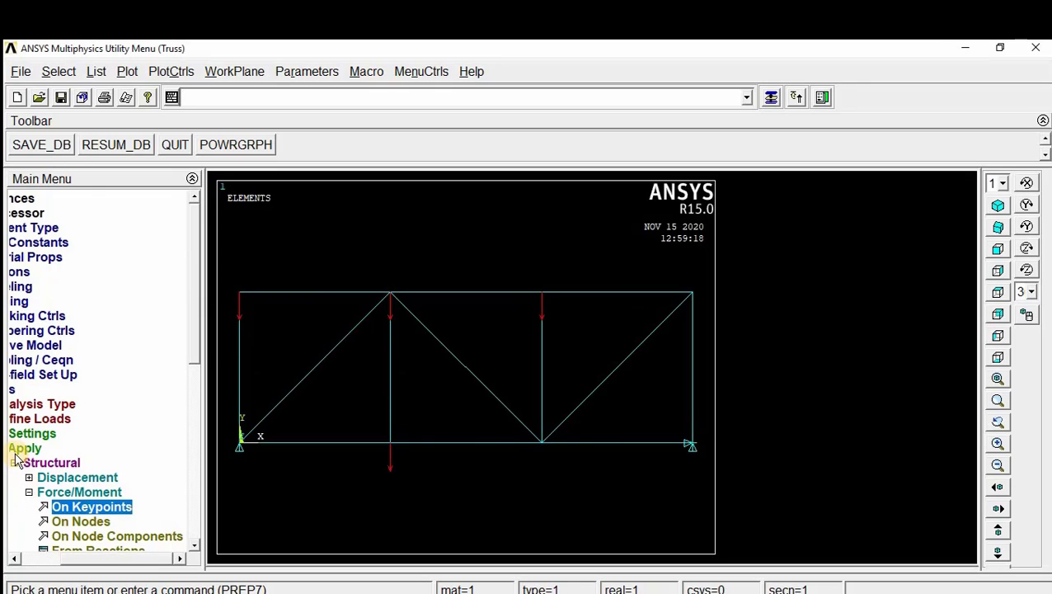
Step: Solve the current load step and close the completion note and the solution status window
{"action": "left_click", "coordinate": [16, 460]}
{"action": "left_click", "coordinate": [30, 389]}
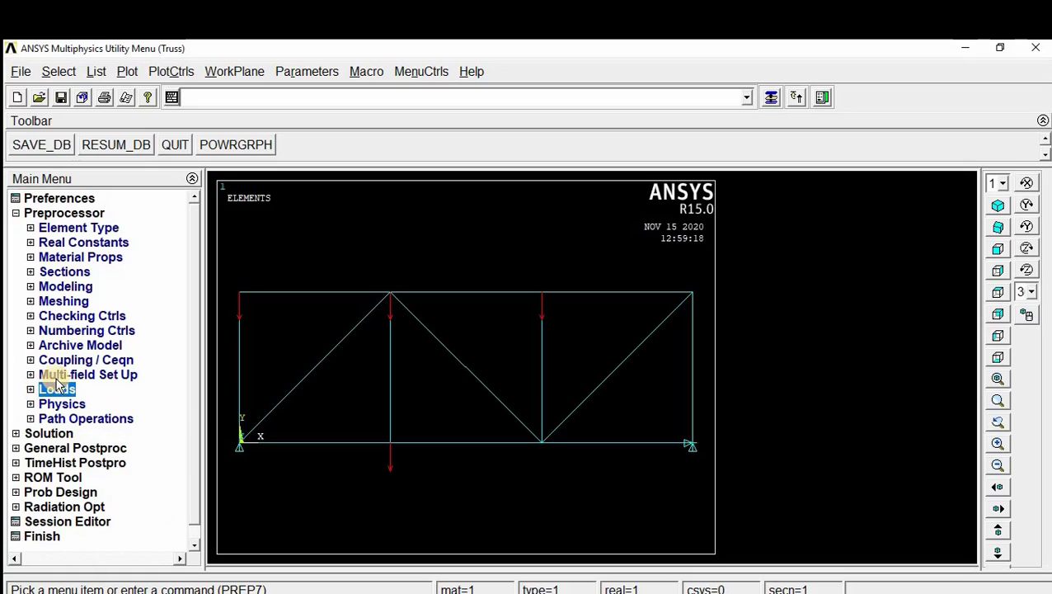
{"action": "left_click", "coordinate": [16, 213]}
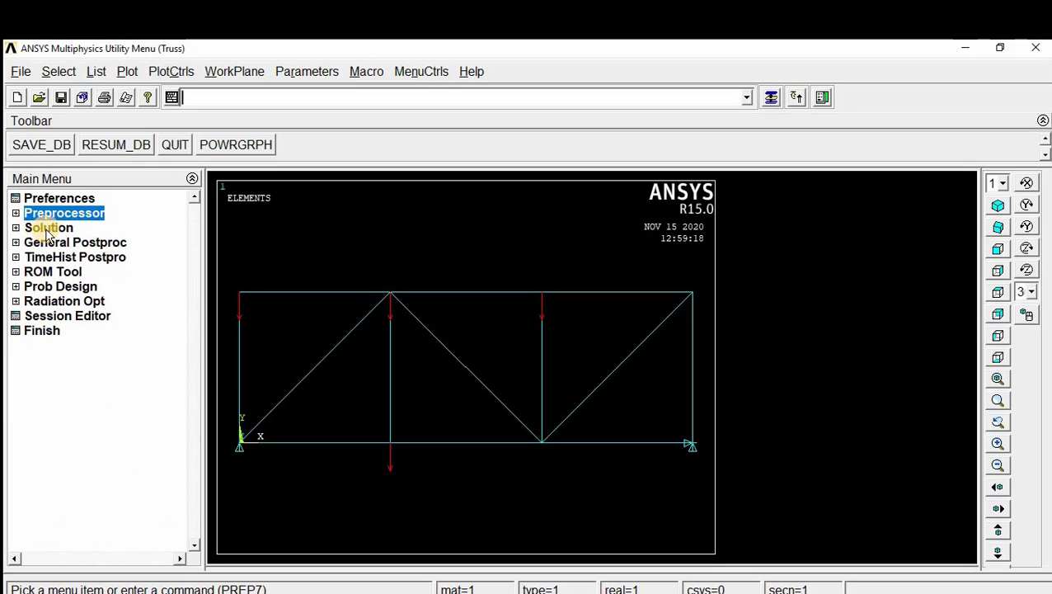
{"action": "left_click", "coordinate": [47, 231]}
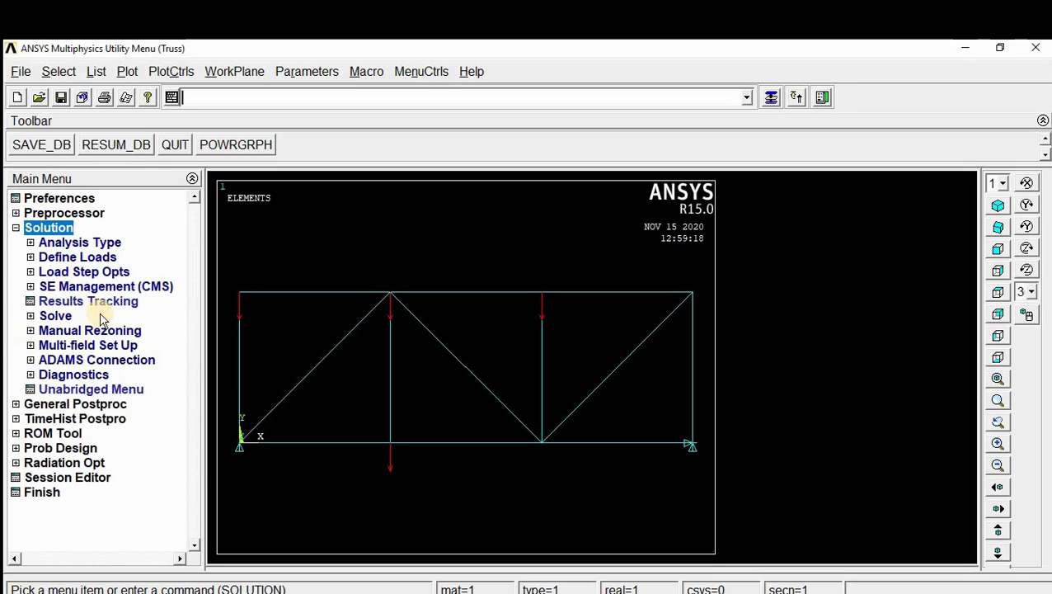
{"action": "left_click", "coordinate": [59, 317]}
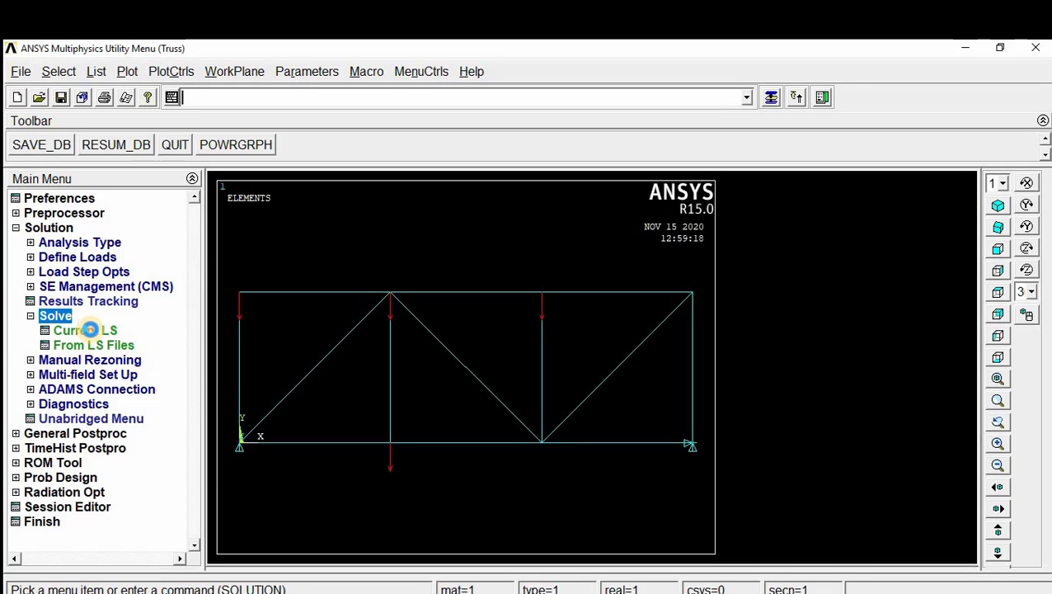
{"action": "left_click", "coordinate": [89, 330]}
{"action": "left_click", "coordinate": [522, 401]}
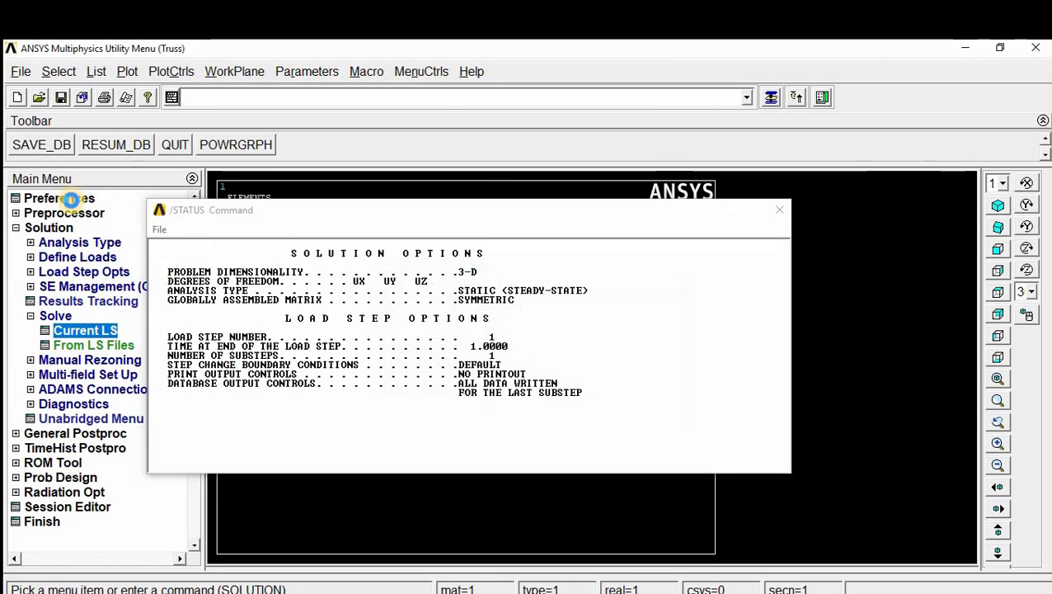
{"action": "left_click", "coordinate": [223, 150]}
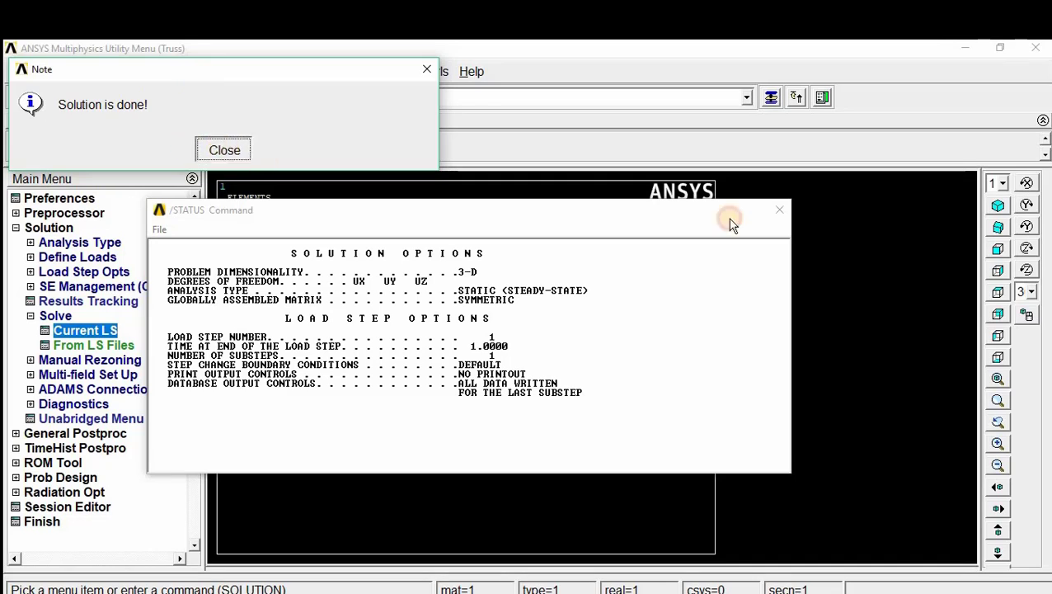
{"action": "left_click", "coordinate": [778, 209]}
{"action": "left_click", "coordinate": [16, 227]}
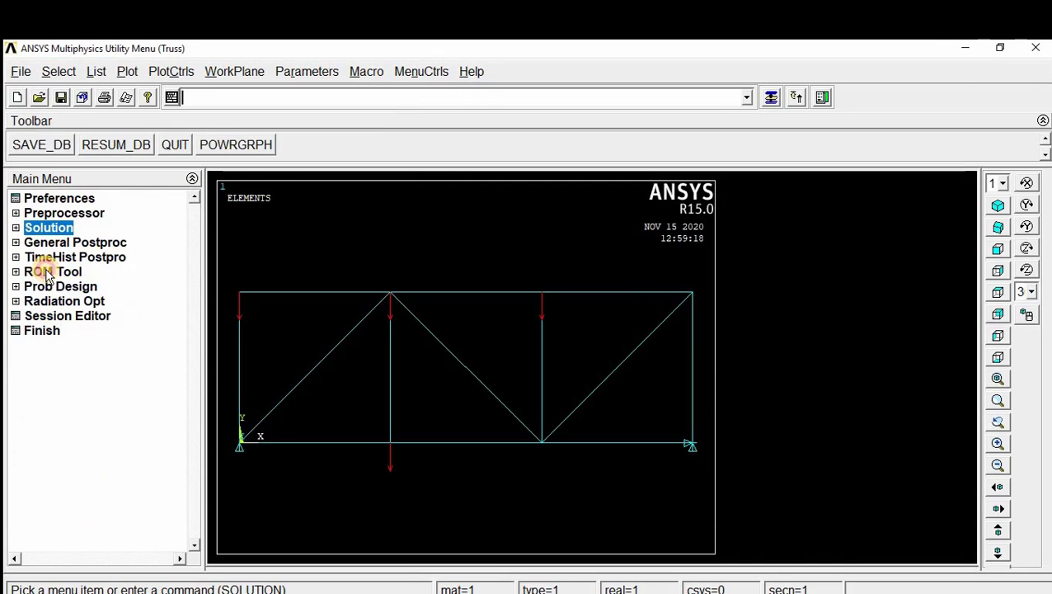
Step: Plot the truss's deformed shape together with the undeformed shape using the Def + undeformed option
{"action": "left_click", "coordinate": [56, 243]}
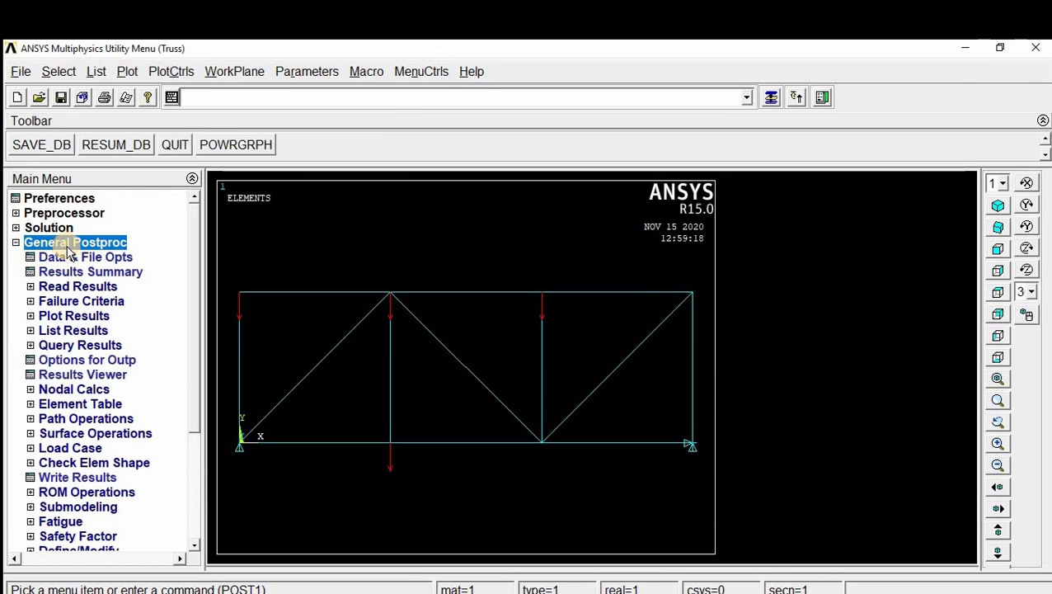
{"action": "left_click", "coordinate": [75, 316]}
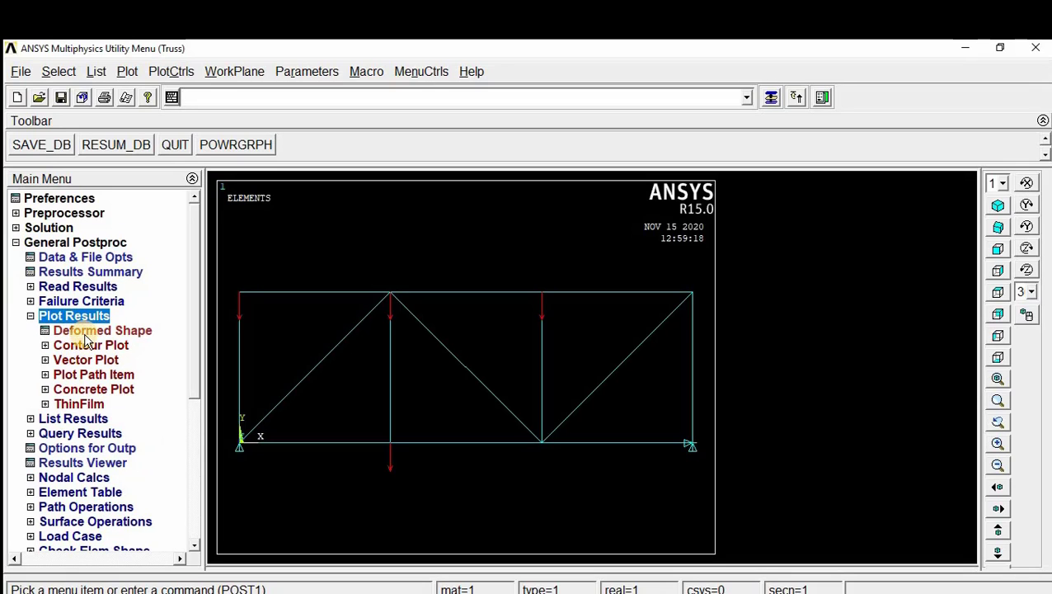
{"action": "left_click", "coordinate": [95, 330]}
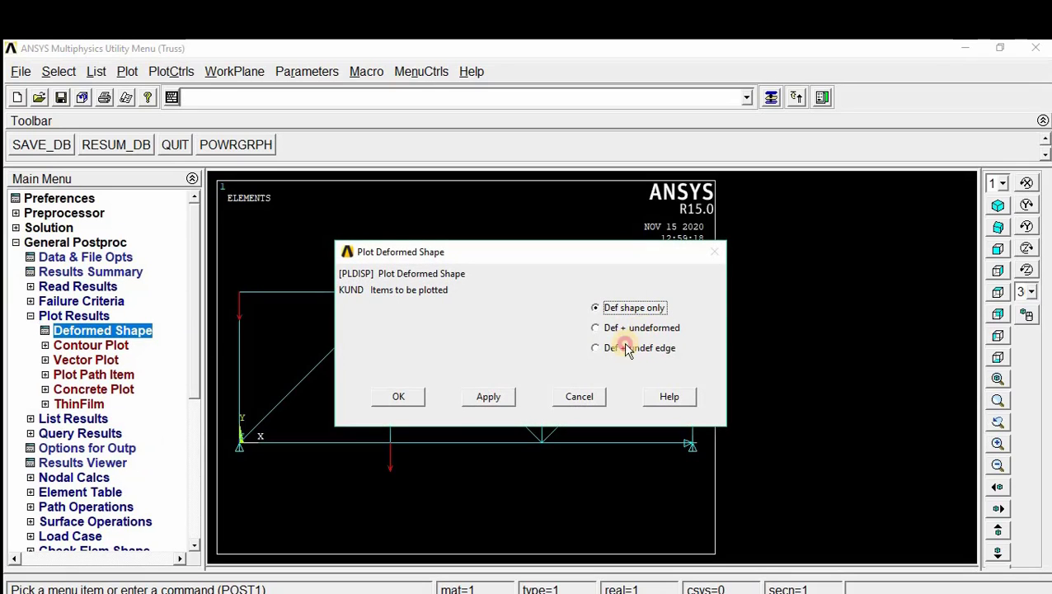
{"action": "left_click", "coordinate": [623, 328]}
{"action": "left_click", "coordinate": [399, 396]}
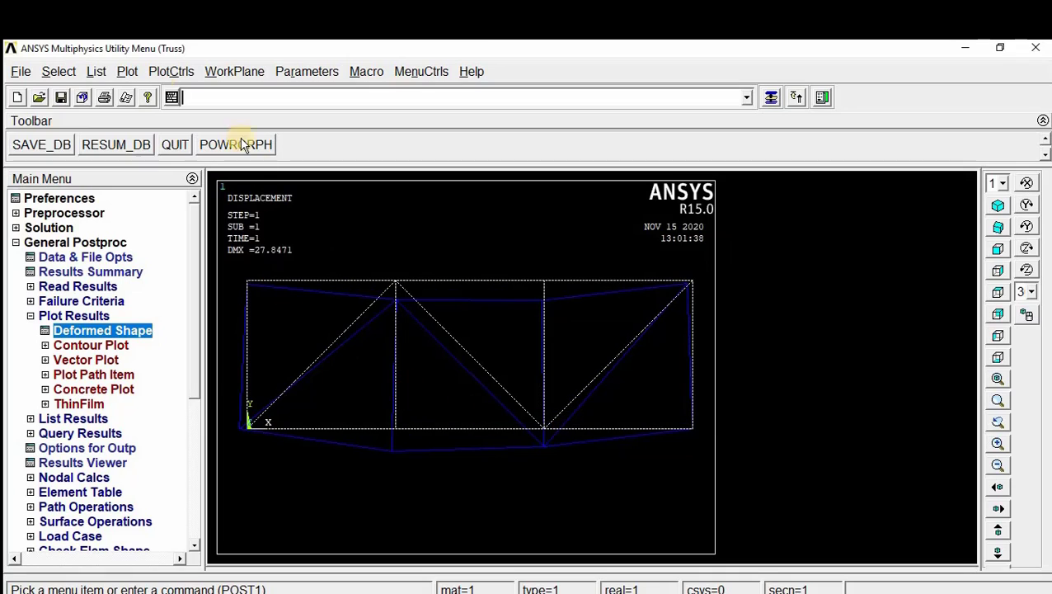
Step: Start the report generator and capture an image of the deformed-shape plot
{"action": "left_click", "coordinate": [126, 98]}
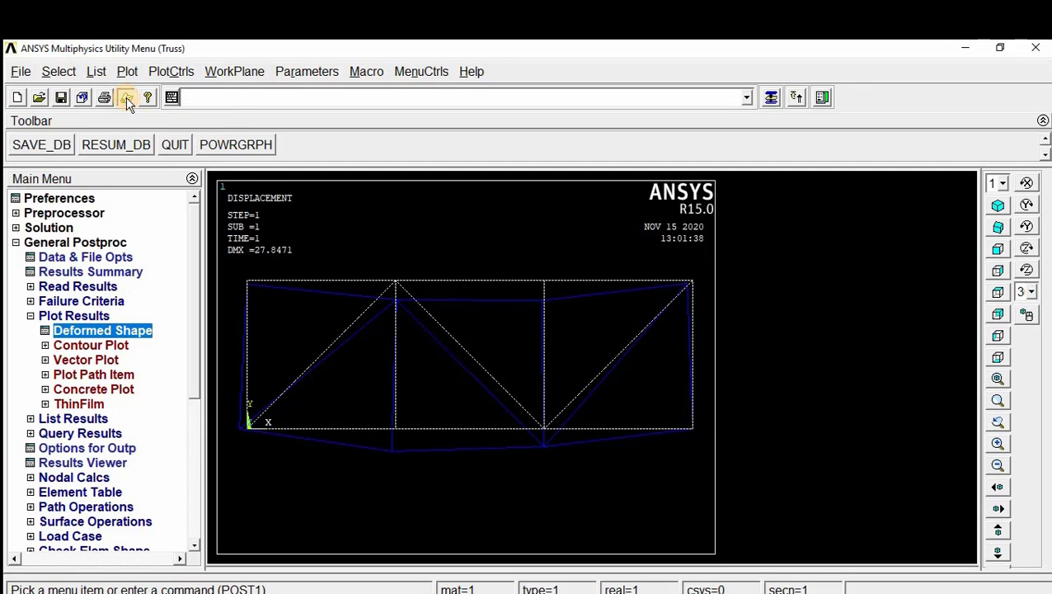
{"action": "left_click", "coordinate": [464, 405]}
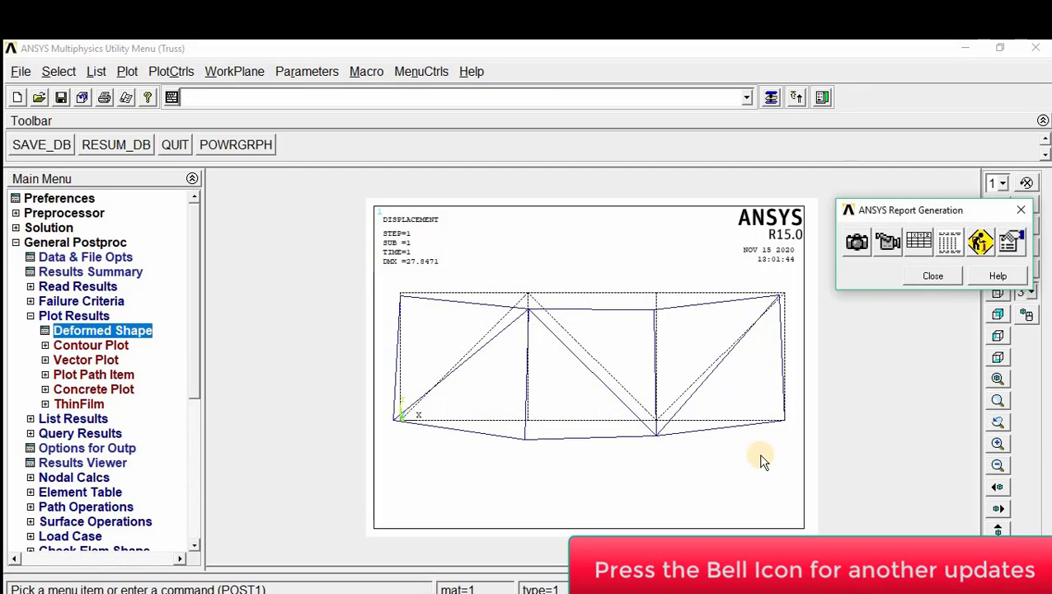
{"action": "left_click", "coordinate": [856, 239]}
Step: Plot the nodal DOF solution contour for the displacement vector sum, showing the deformed shape only
{"action": "left_click", "coordinate": [88, 345]}
{"action": "left_click", "coordinate": [84, 360]}
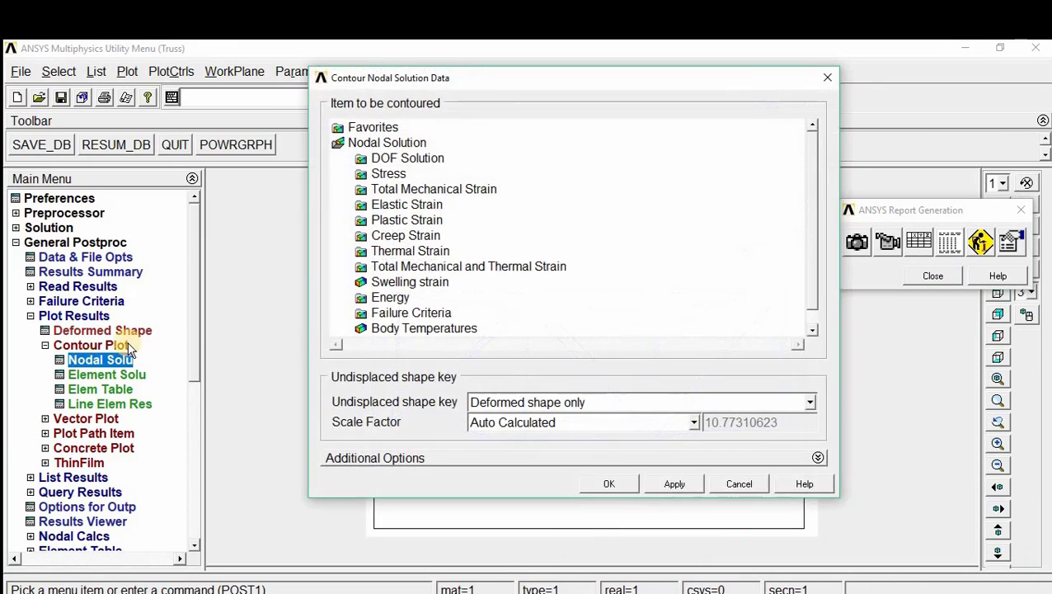
{"action": "left_click", "coordinate": [411, 159]}
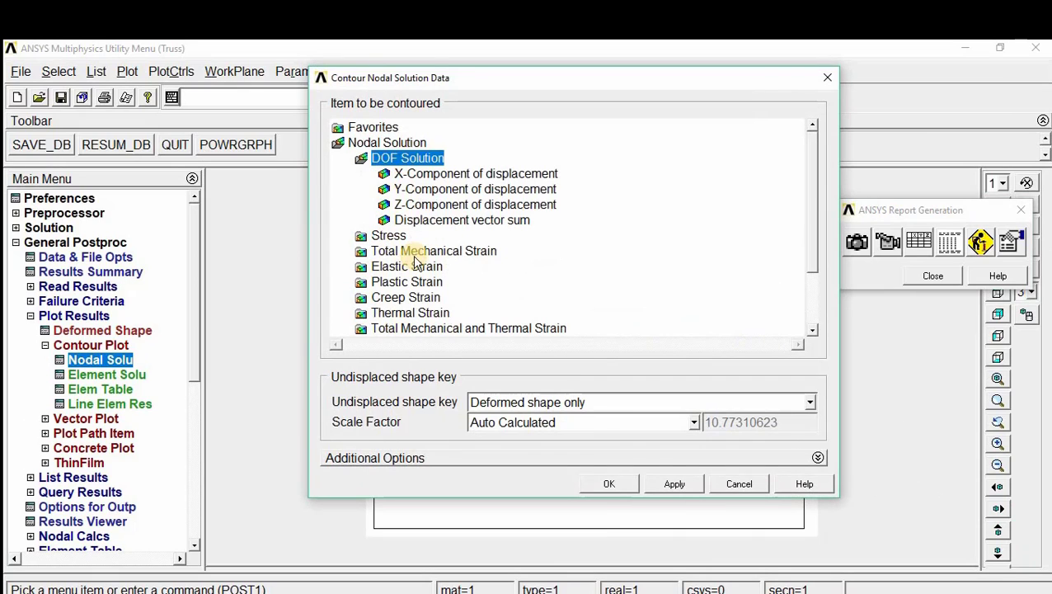
{"action": "left_click", "coordinate": [437, 219]}
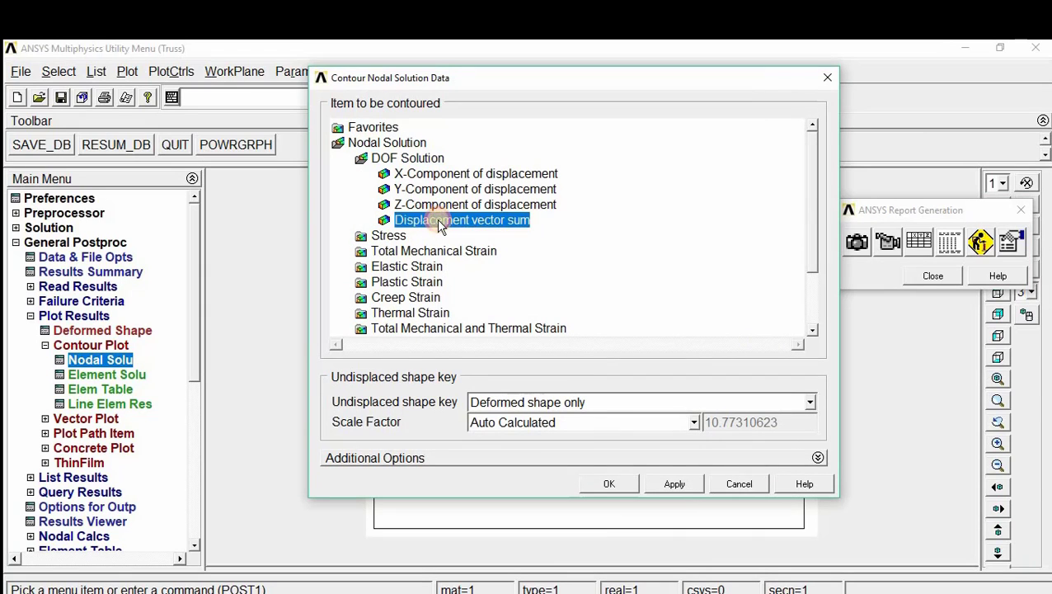
{"action": "left_click", "coordinate": [609, 485]}
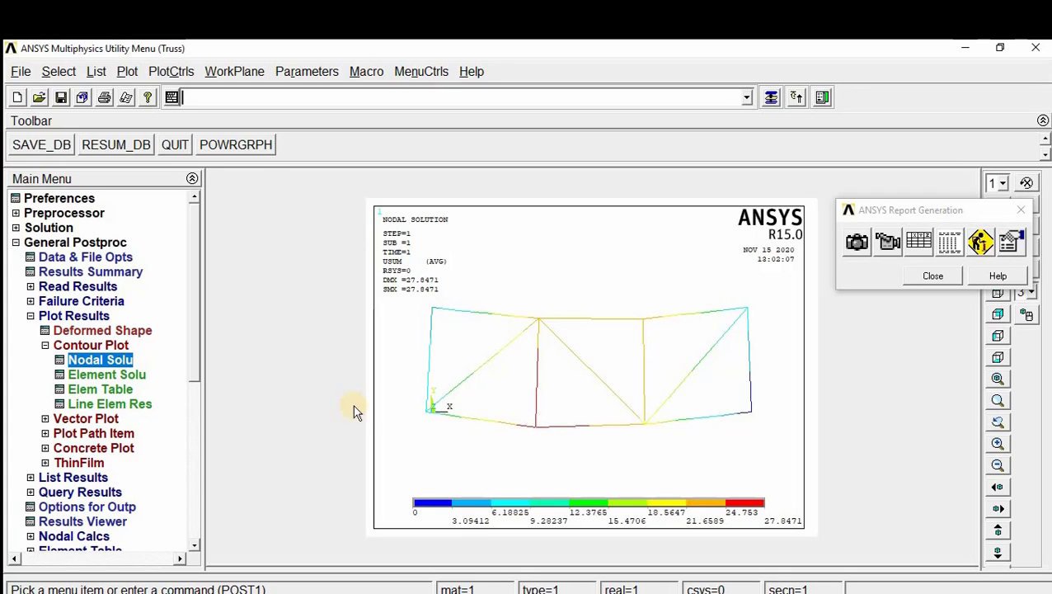
Step: Plot the element solution contour for von Mises stress with the deformed shape only, and close the report generator
{"action": "left_click", "coordinate": [119, 375]}
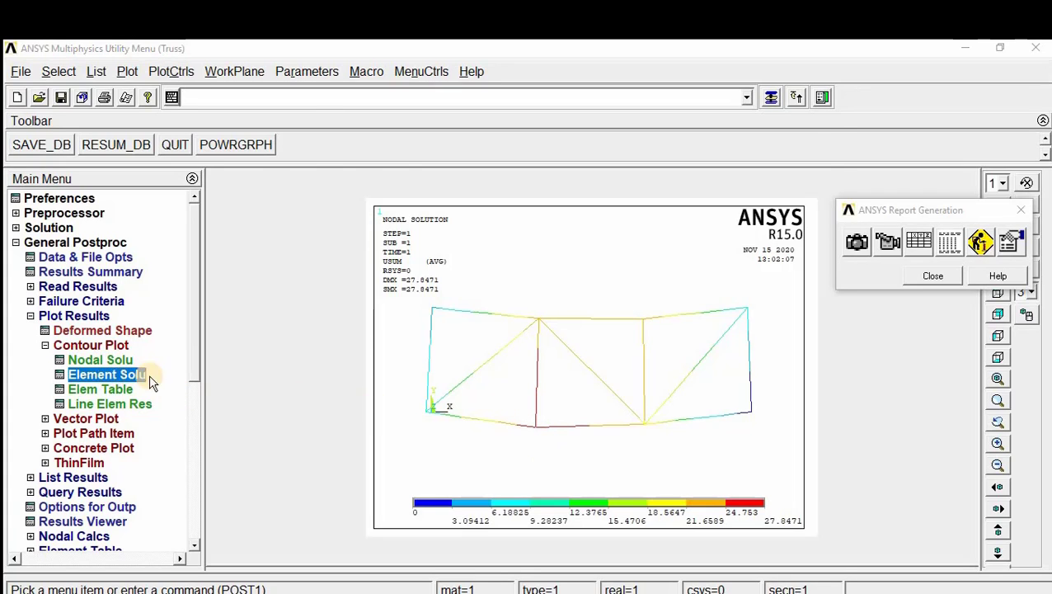
{"action": "left_click", "coordinate": [387, 159]}
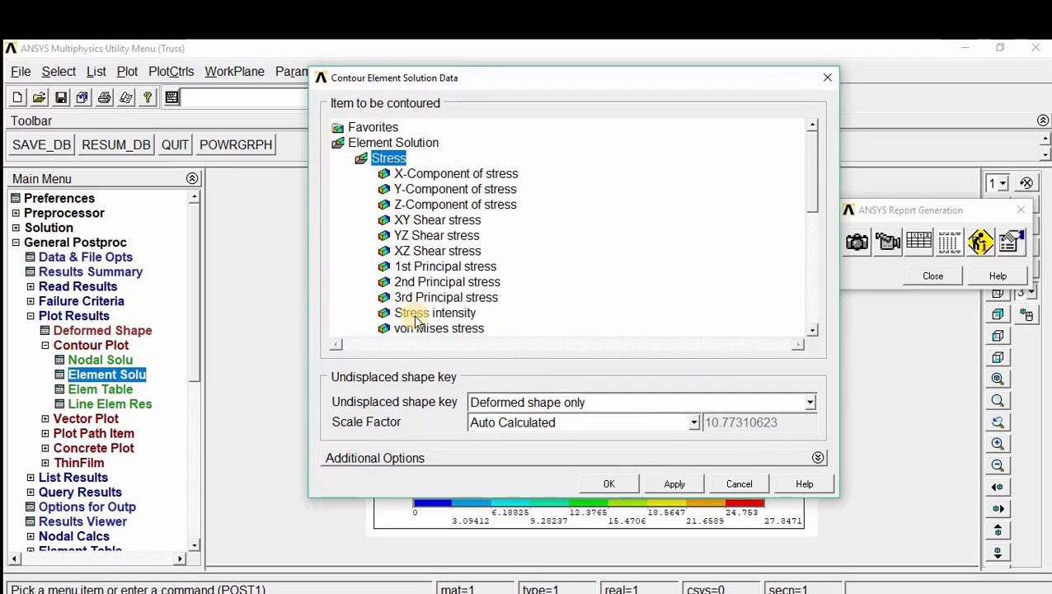
{"action": "left_click", "coordinate": [423, 329]}
{"action": "left_click", "coordinate": [612, 482]}
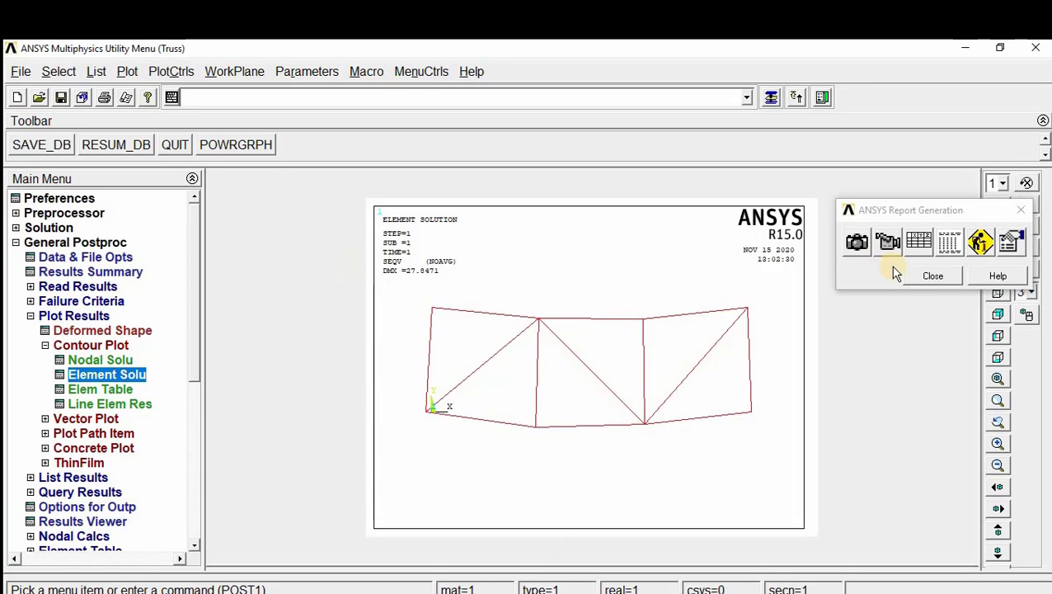
{"action": "left_click", "coordinate": [932, 276]}
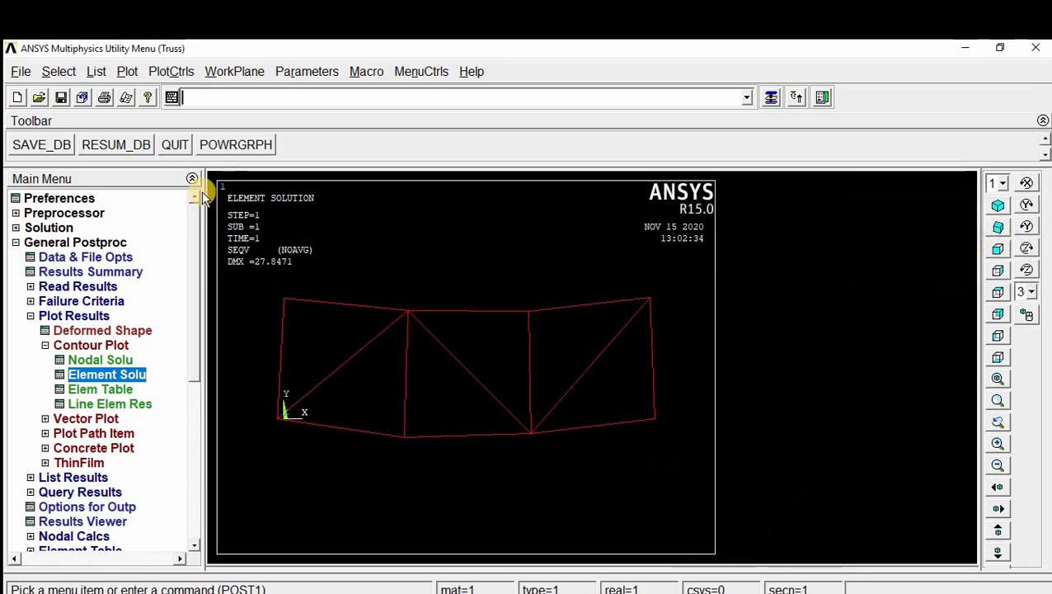
Step: Turn on the display of element shapes based on real constant descriptions and replot the stress contour
{"action": "left_click", "coordinate": [177, 72]}
{"action": "mouse_move", "coordinate": [261, 171]}
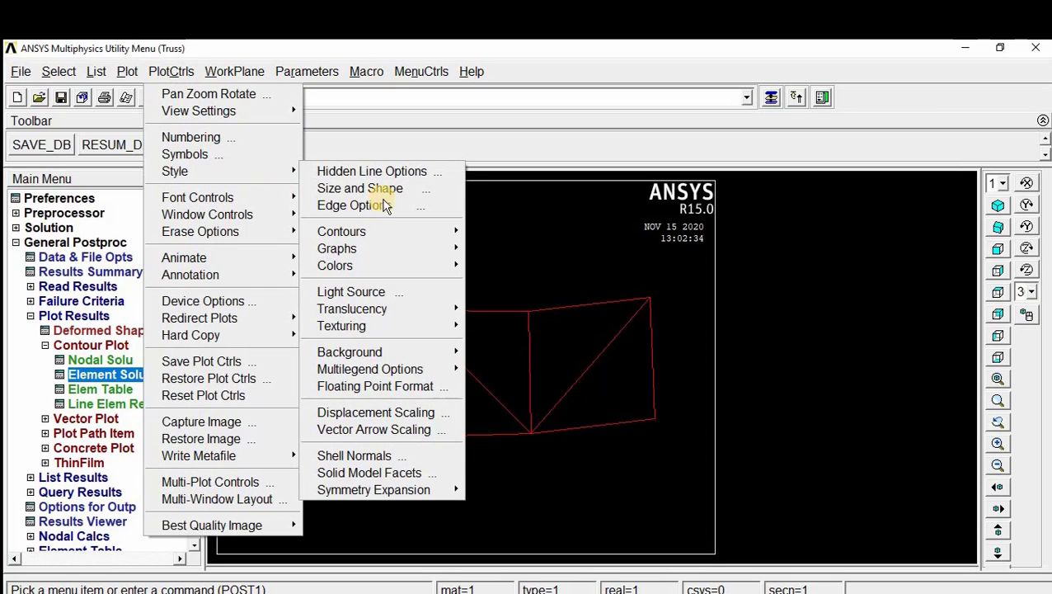
{"action": "left_click", "coordinate": [408, 190]}
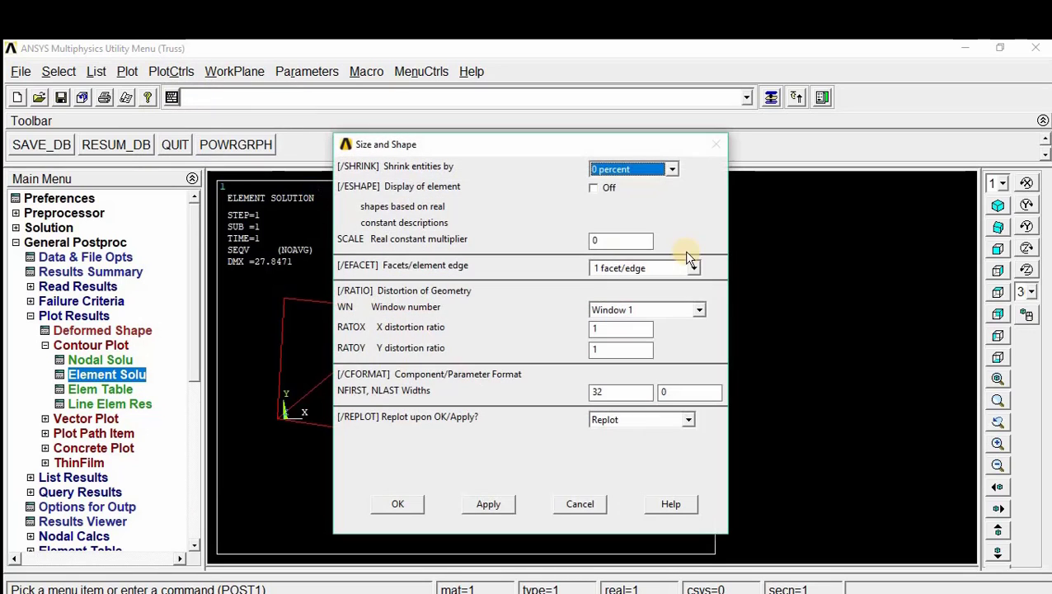
{"action": "left_click", "coordinate": [594, 189]}
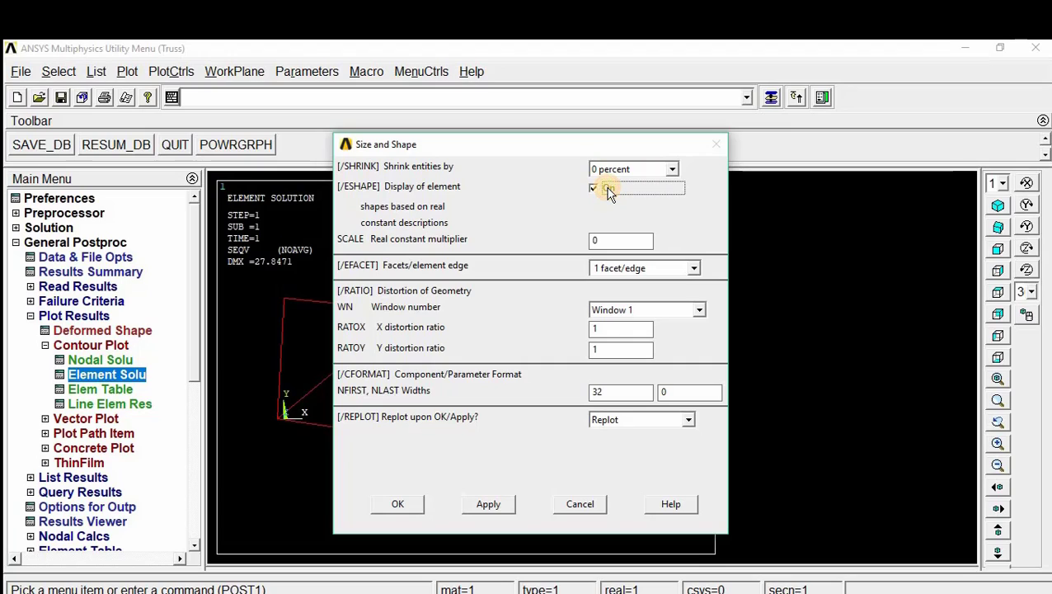
{"action": "left_click", "coordinate": [399, 503]}
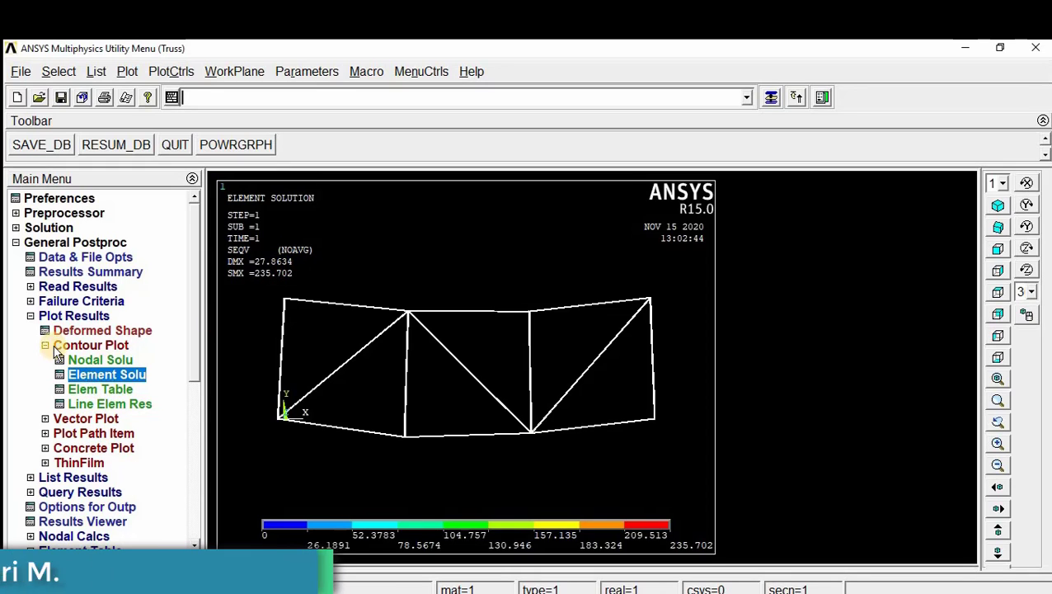
Step: List the nodal DOF solution for the displacement vector sum, review the per-node displacements, and close the listing
{"action": "left_click", "coordinate": [30, 317]}
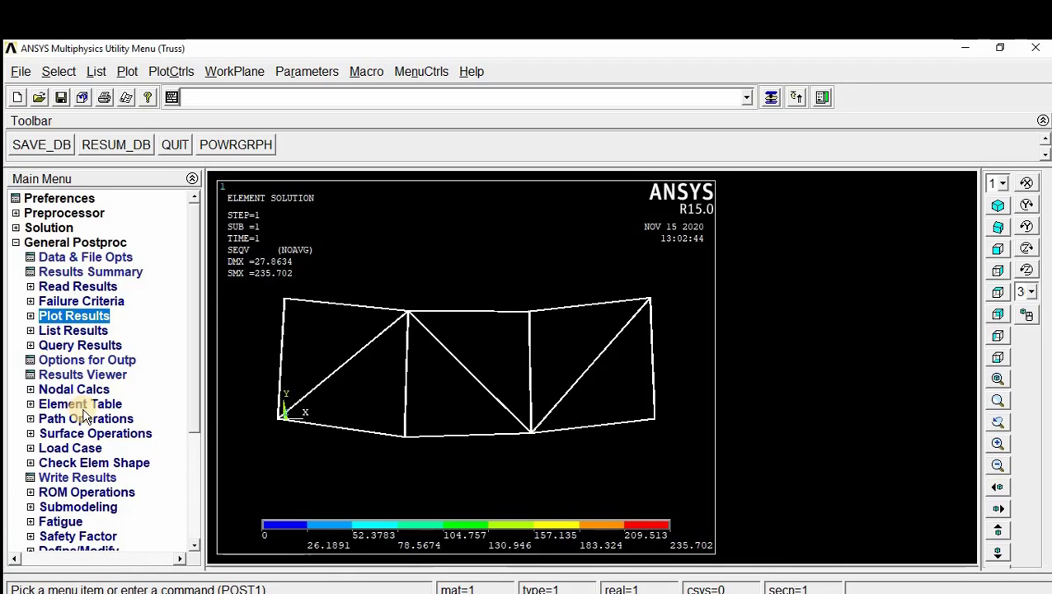
{"action": "left_click", "coordinate": [75, 330]}
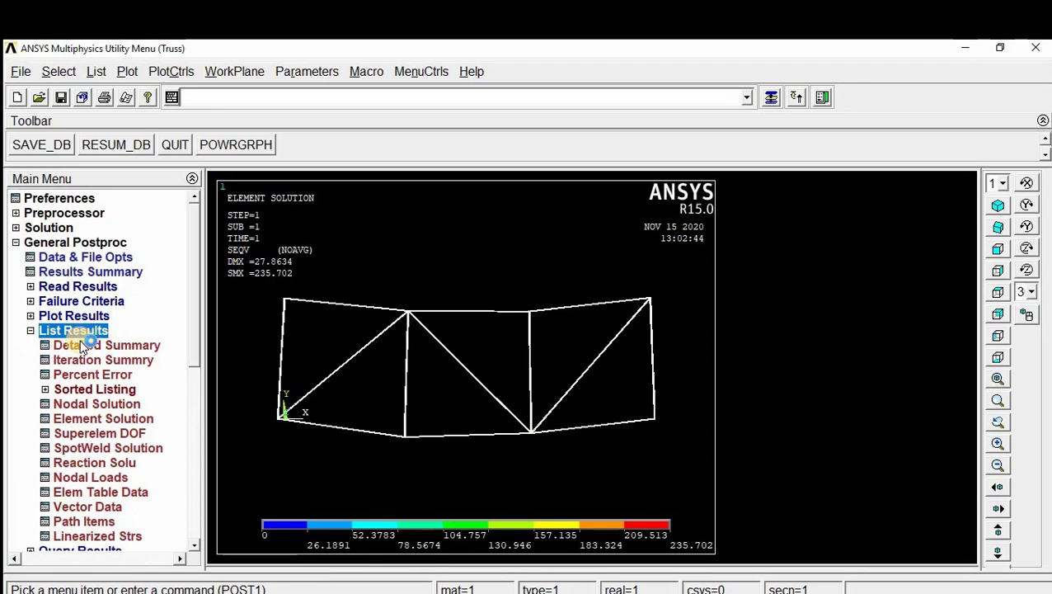
{"action": "left_click", "coordinate": [95, 404]}
{"action": "left_click", "coordinate": [478, 260]}
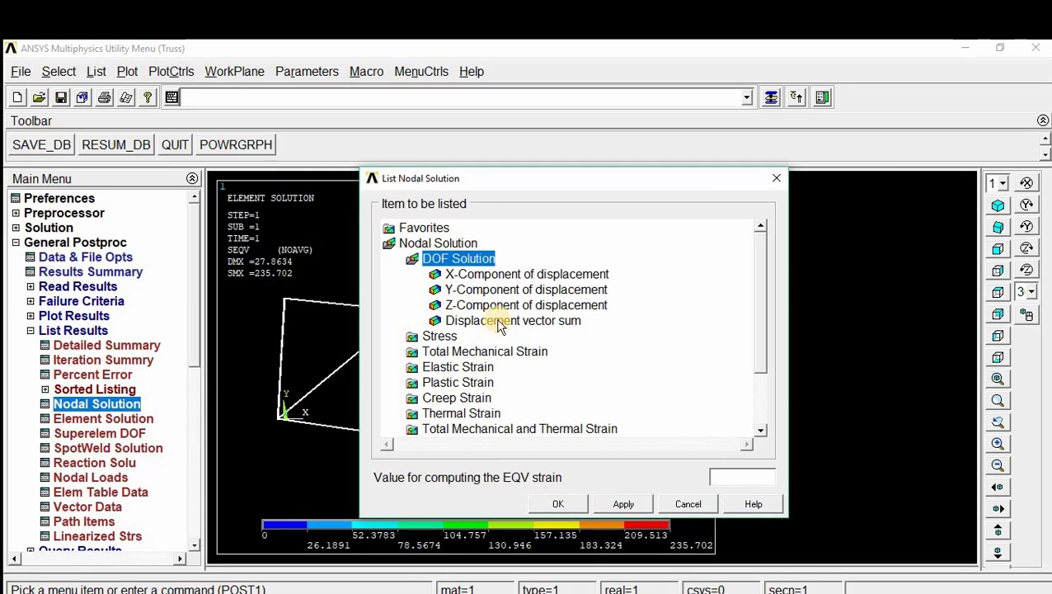
{"action": "left_click", "coordinate": [499, 322]}
{"action": "left_click", "coordinate": [558, 499]}
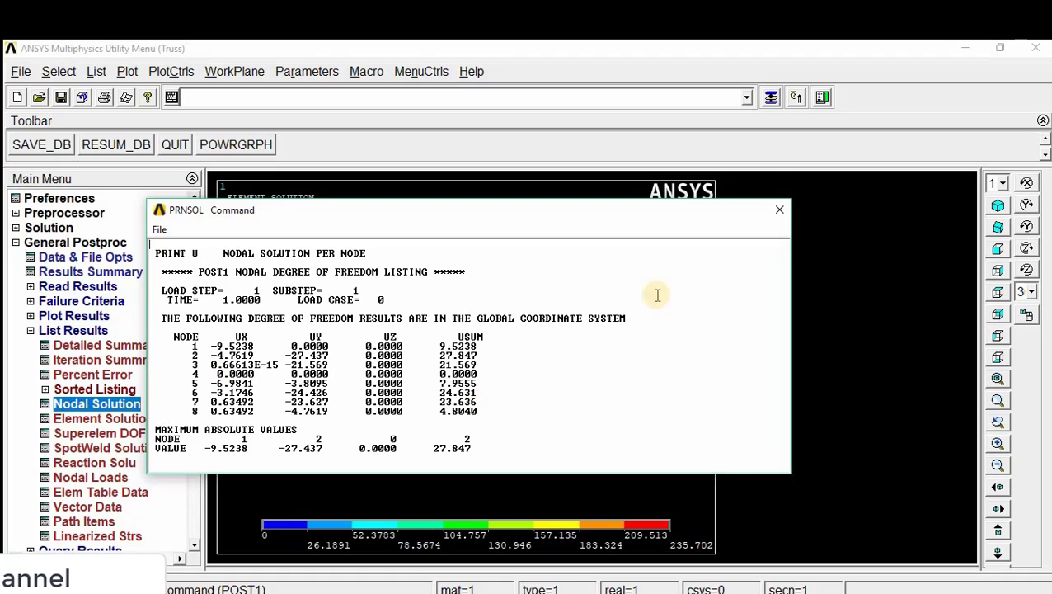
{"action": "left_click", "coordinate": [779, 209]}
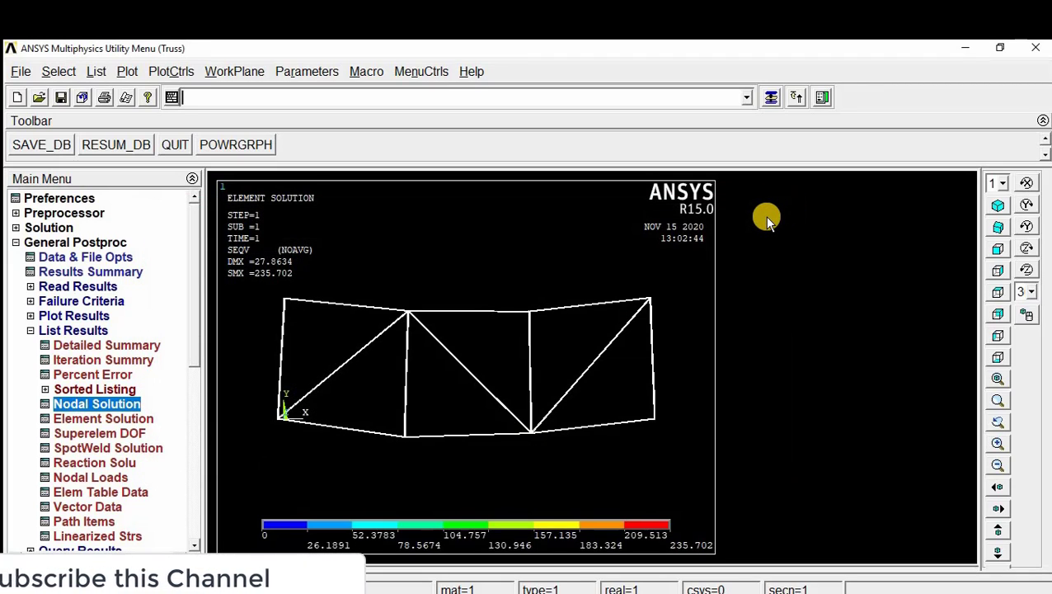
Step: List the element solution for von Mises stress, review the stresses across all the truss elements, and close the listing
{"action": "left_click", "coordinate": [124, 418]}
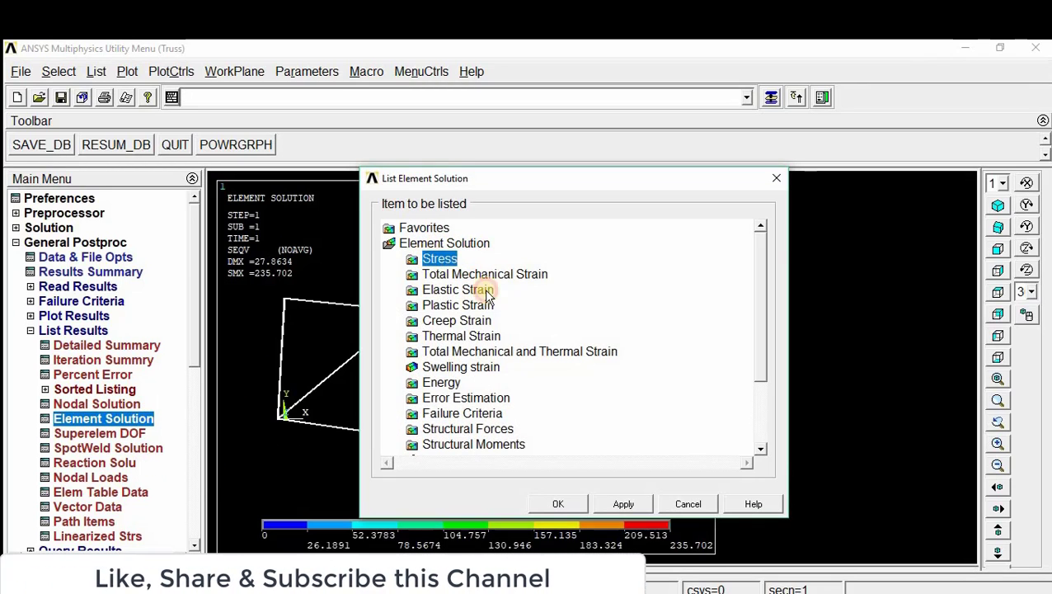
{"action": "left_click", "coordinate": [442, 259]}
{"action": "left_click", "coordinate": [498, 429]}
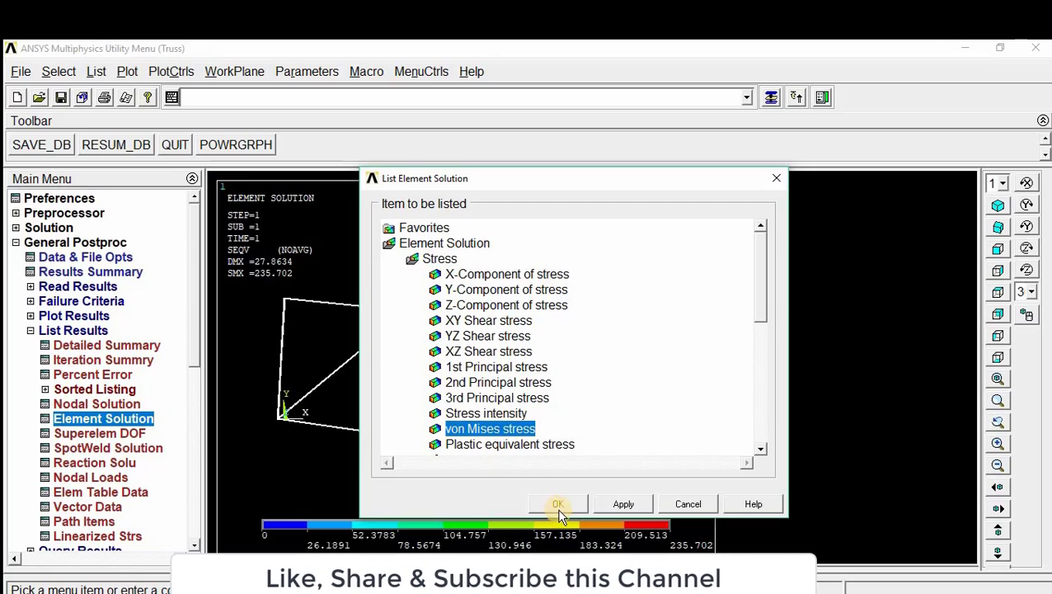
{"action": "left_click", "coordinate": [558, 505]}
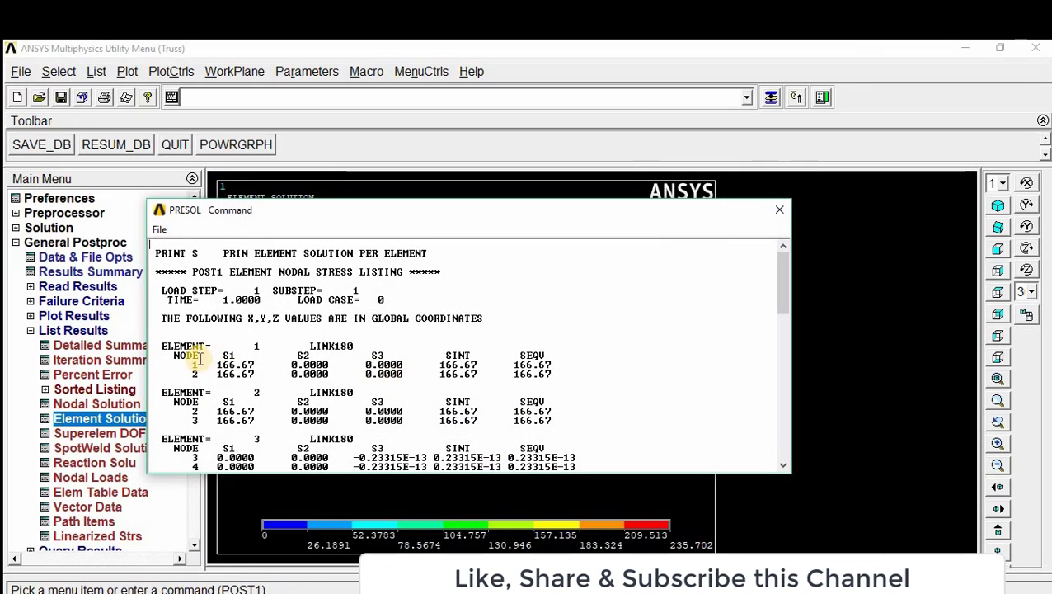
{"action": "scroll", "coordinate": [371, 367], "scroll_direction": "down", "scroll_amount": 15}
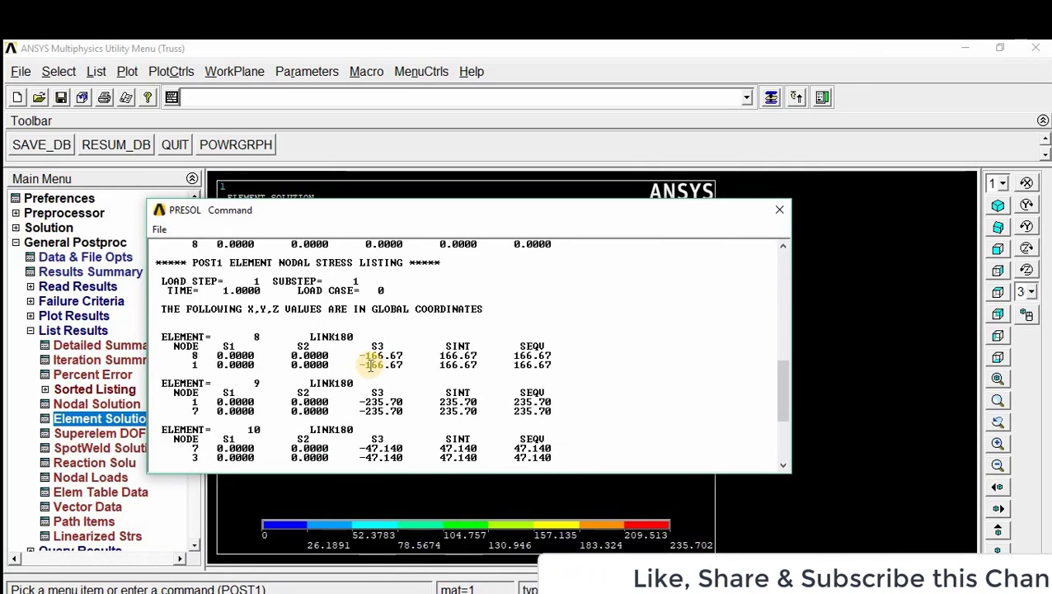
{"action": "scroll", "coordinate": [313, 305], "scroll_direction": "up", "scroll_amount": 2}
{"action": "scroll", "coordinate": [301, 330], "scroll_direction": "down", "scroll_amount": 6}
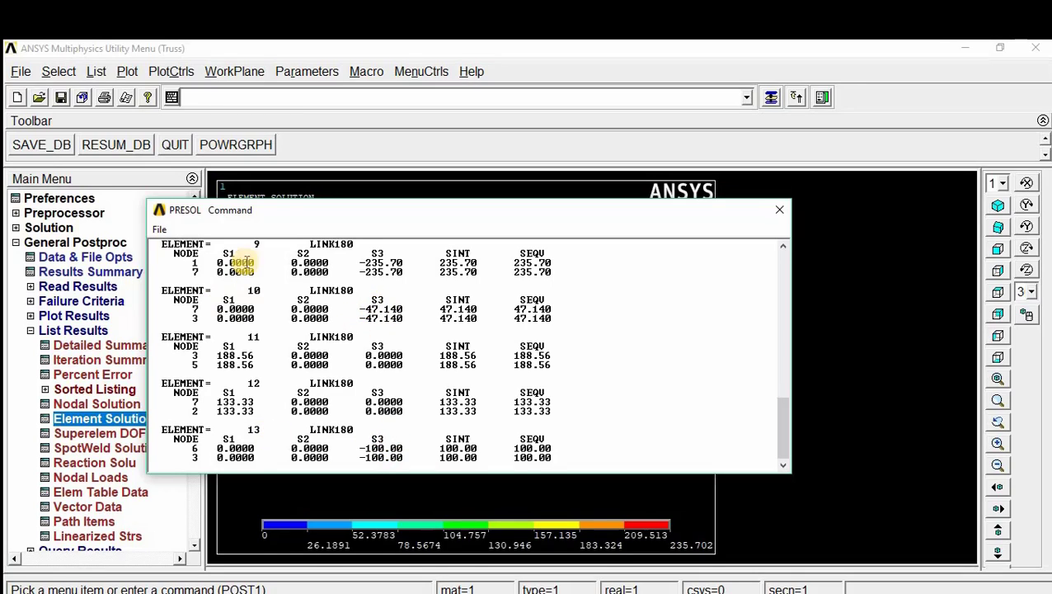
{"action": "scroll", "coordinate": [347, 291], "scroll_direction": "up", "scroll_amount": 1}
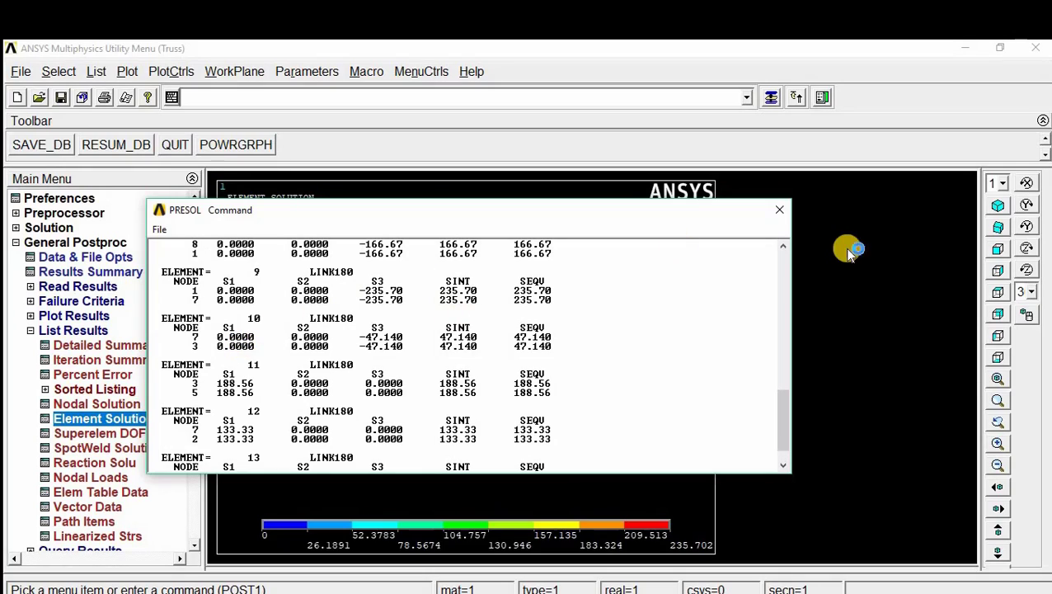
{"action": "left_click", "coordinate": [781, 214]}
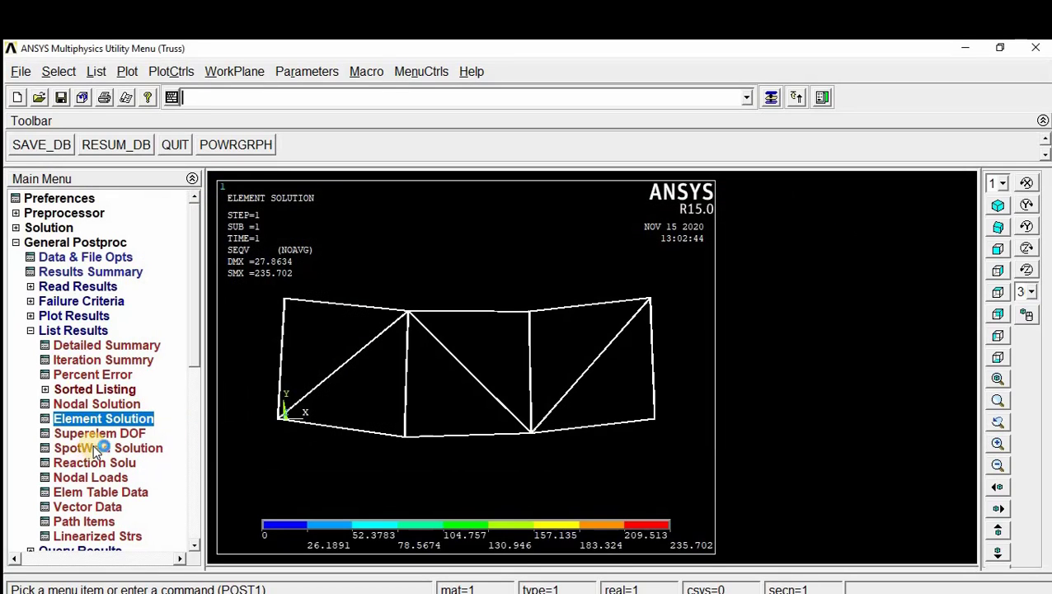
Step: List the reaction solution for all items and examine the FX and FY reactions at support nodes 1 and 4
{"action": "left_click", "coordinate": [113, 462]}
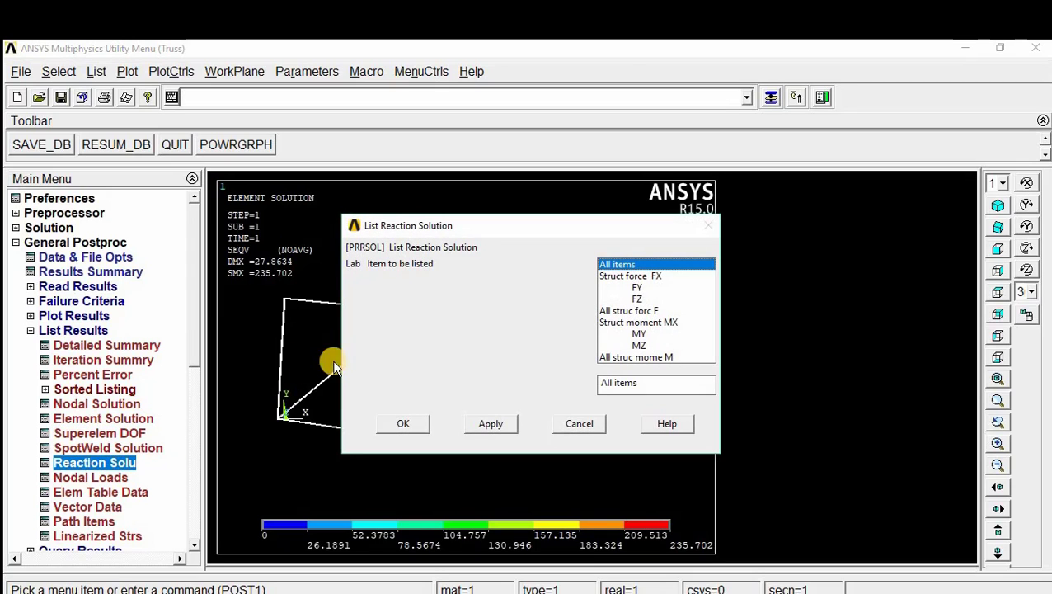
{"action": "left_click", "coordinate": [415, 423]}
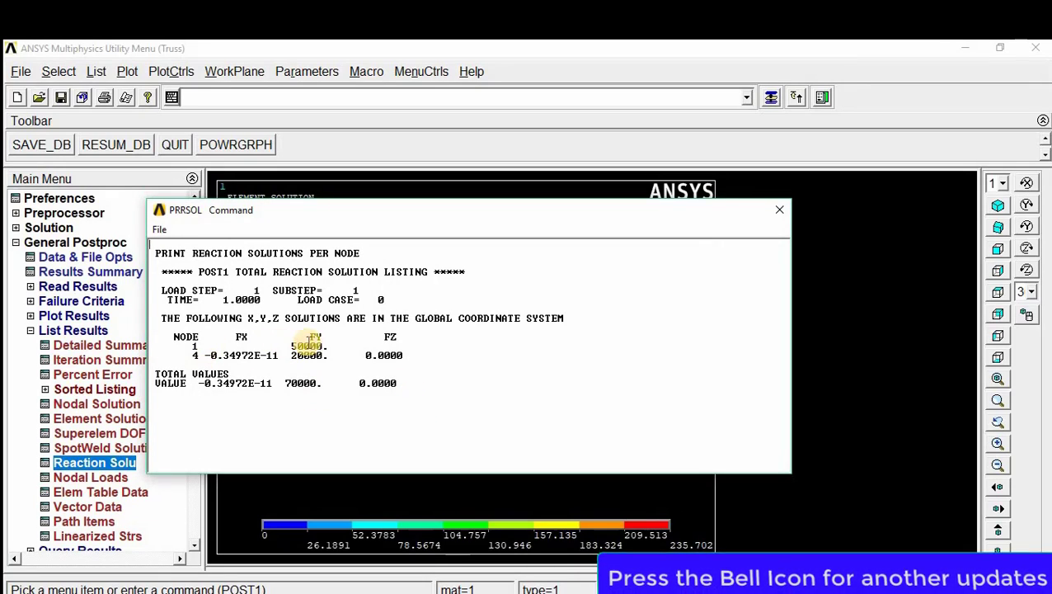
{"action": "double_click", "coordinate": [294, 346]}
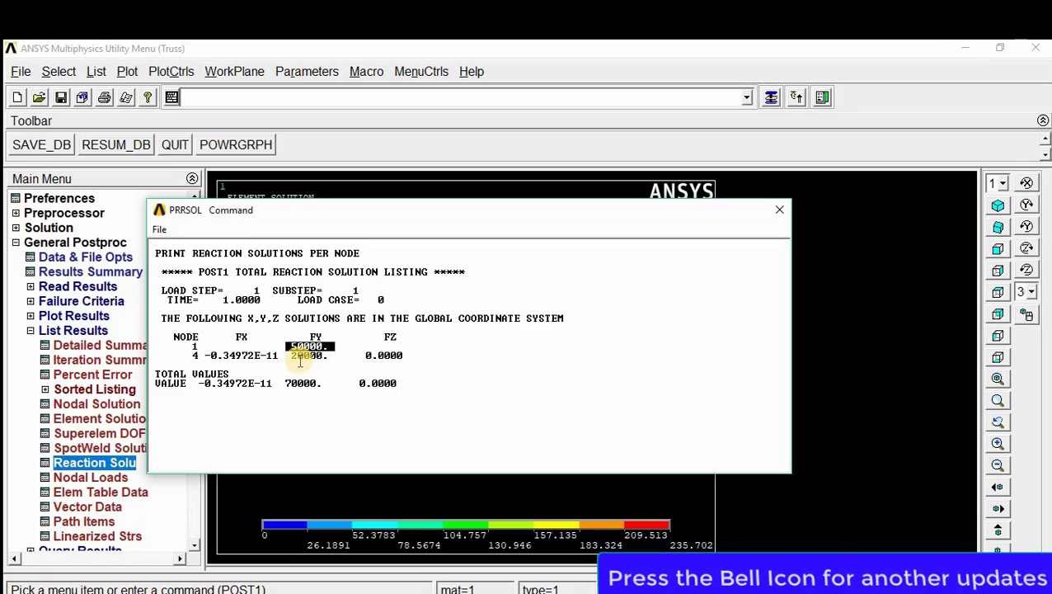
{"action": "left_click_drag", "start_coordinate": [330, 357], "coordinate": [219, 360]}
{"action": "left_click", "coordinate": [221, 359]}
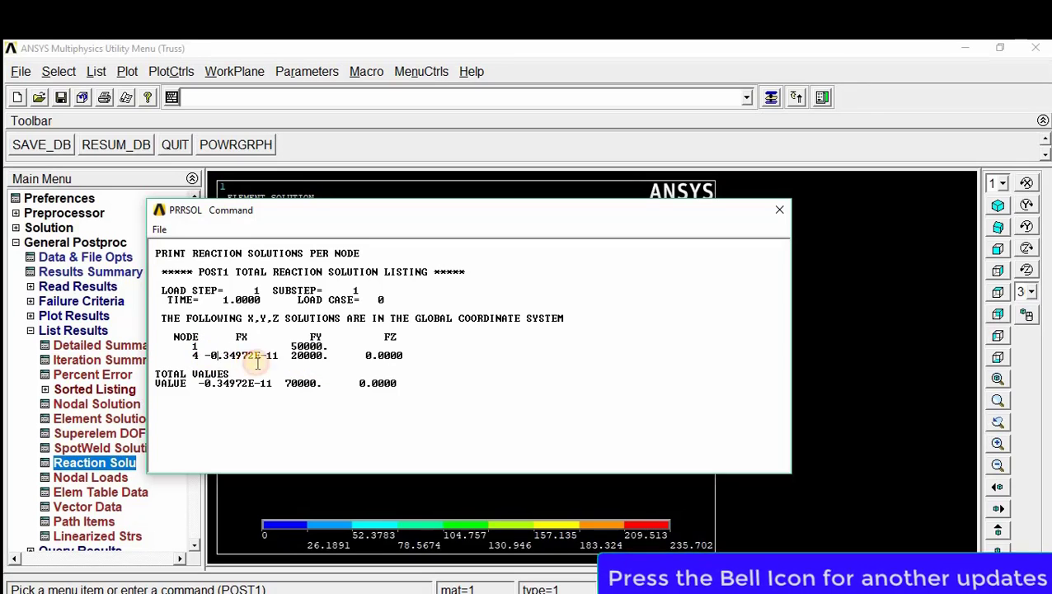